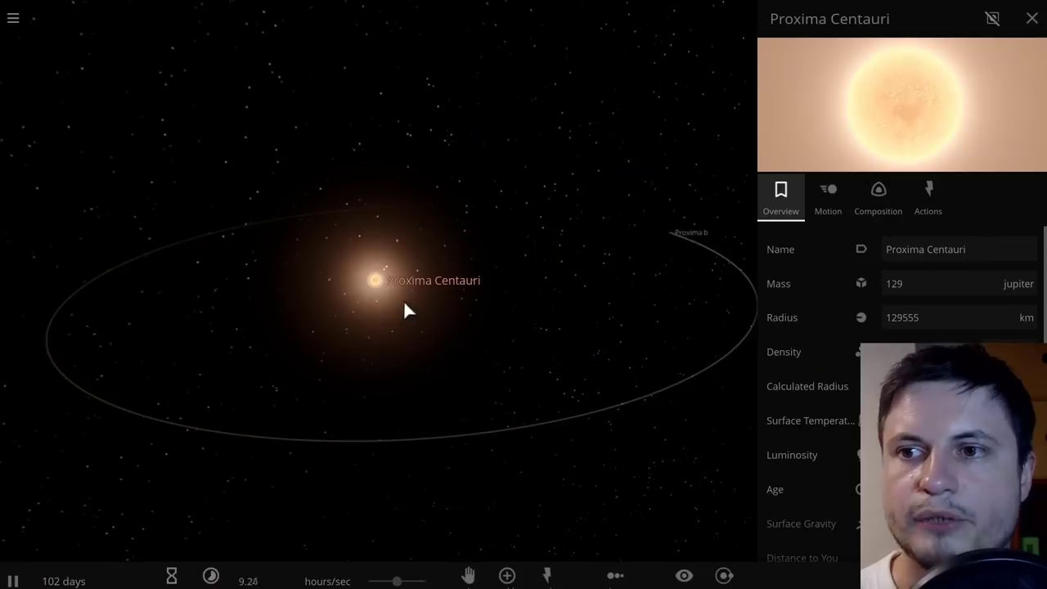
Close the Proxima Centauri info panel and zoom in close on the star.
scroll(403, 299, "up", 3)
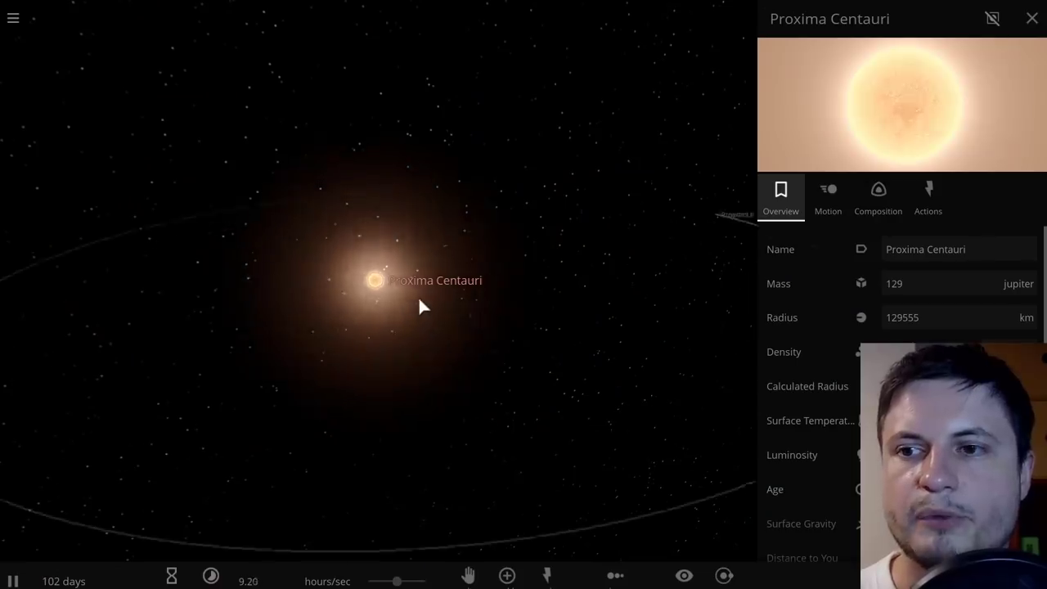
left_click(1032, 18)
scroll(593, 278, "up", 2)
scroll(577, 302, "up", 4)
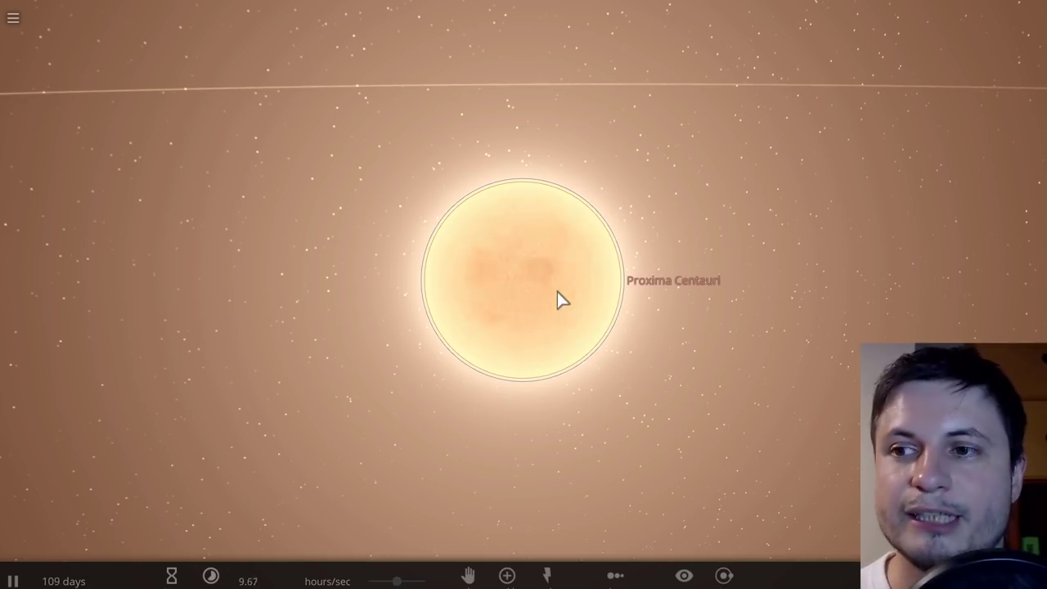
Speed the simulation up to about 2.6 days per second.
left_click(558, 291)
left_click_drag(393, 583, 417, 582)
left_click(617, 459)
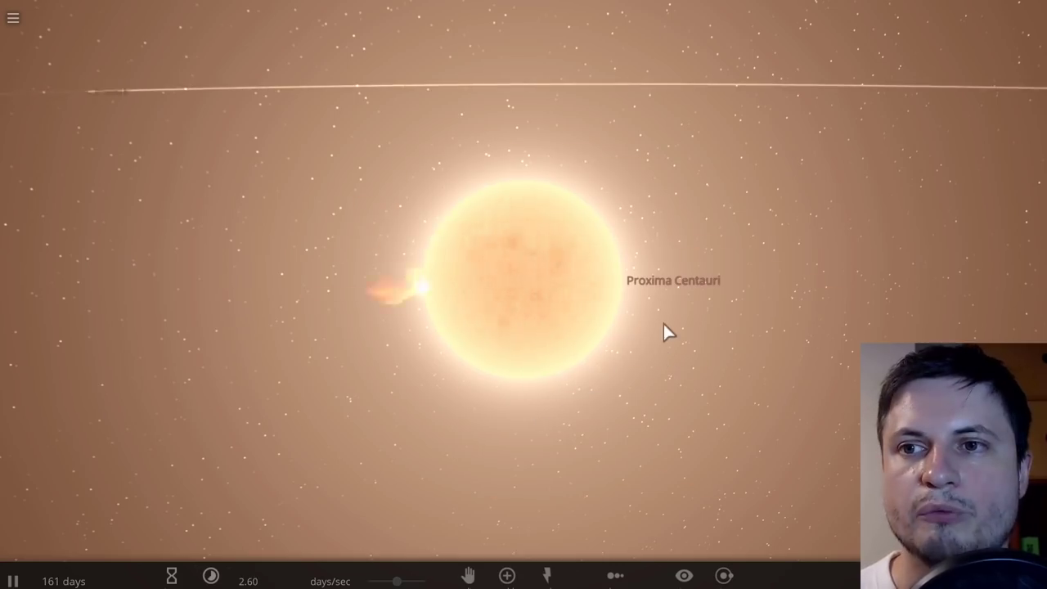
Zoom out, pause, and bring the camera in close on Proxima b.
scroll(630, 320, "down", 3)
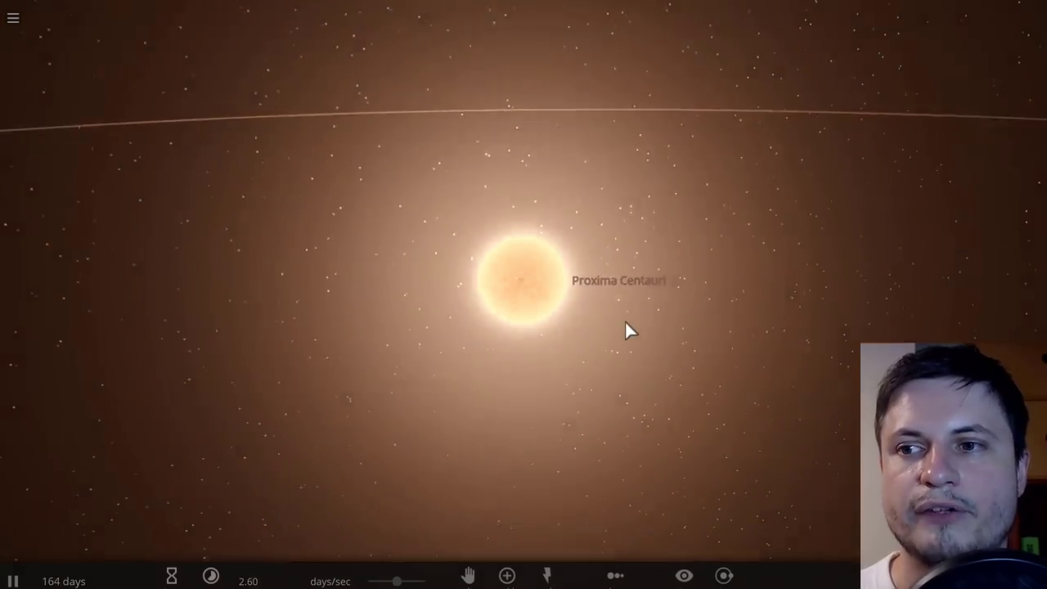
scroll(624, 320, "down", 5)
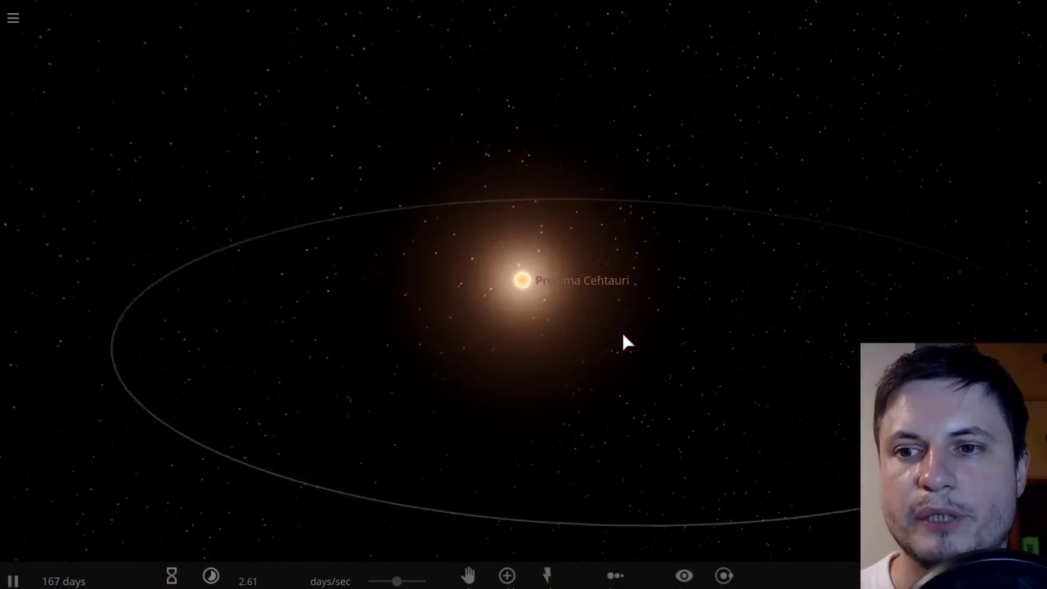
key("space")
double_click(790, 281)
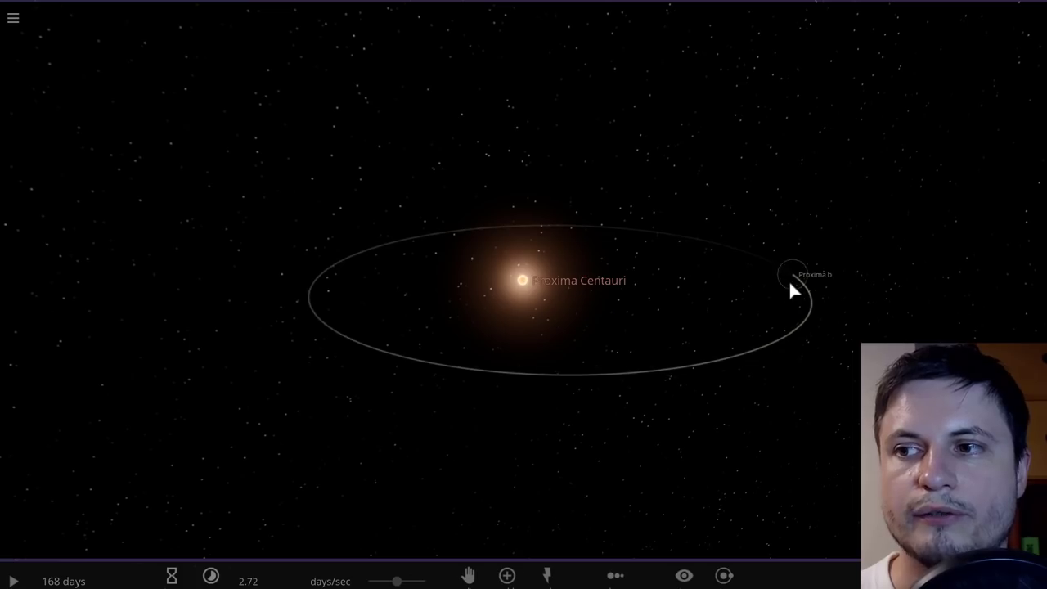
key("space")
scroll(514, 319, "up", 10)
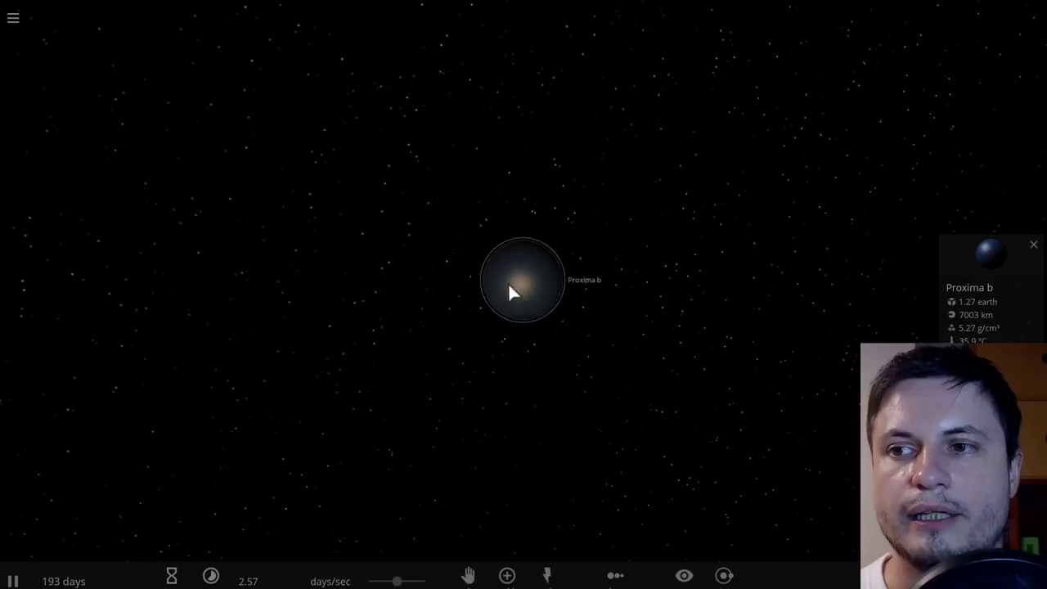
Slow the simulation to about 1.6 hours per second and resume it.
key("space")
left_click_drag(409, 583, 384, 582)
key("space")
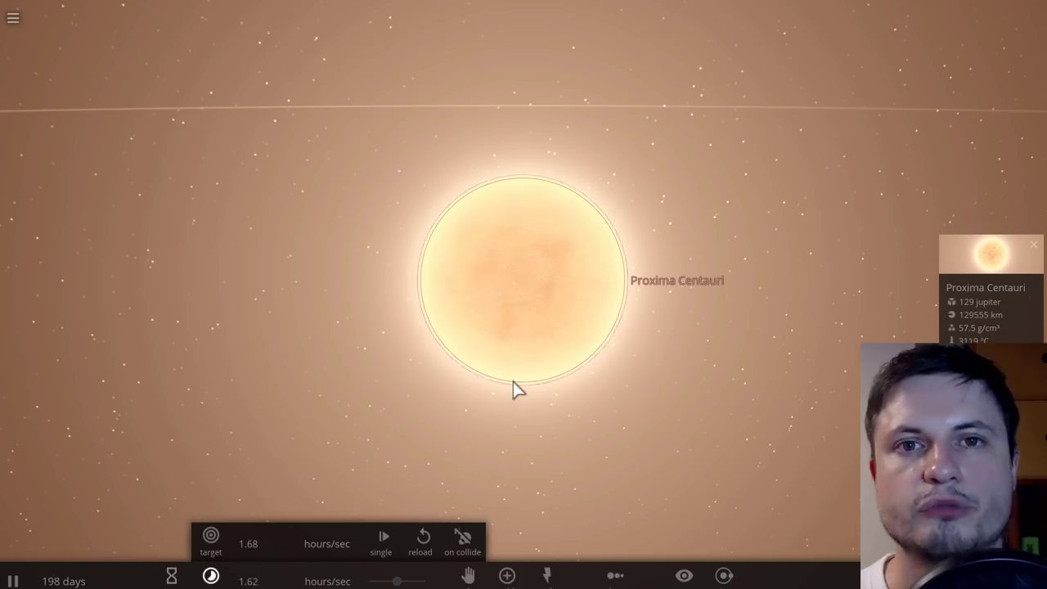
scroll(516, 381, "up", 3)
scroll(523, 379, "up", 3)
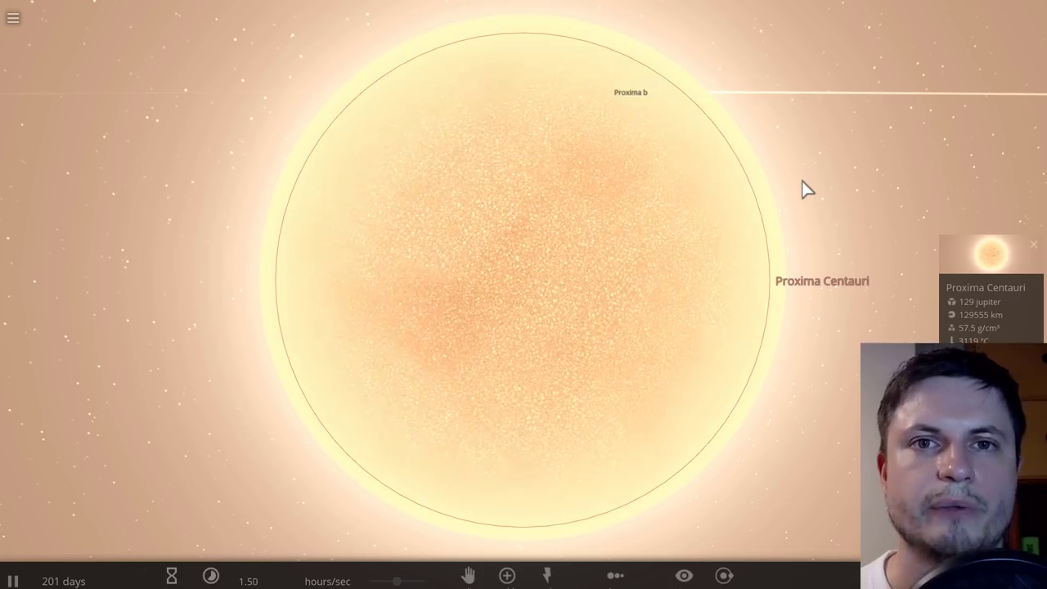
left_click_drag(613, 196, 667, 189)
scroll(667, 189, "down", 5)
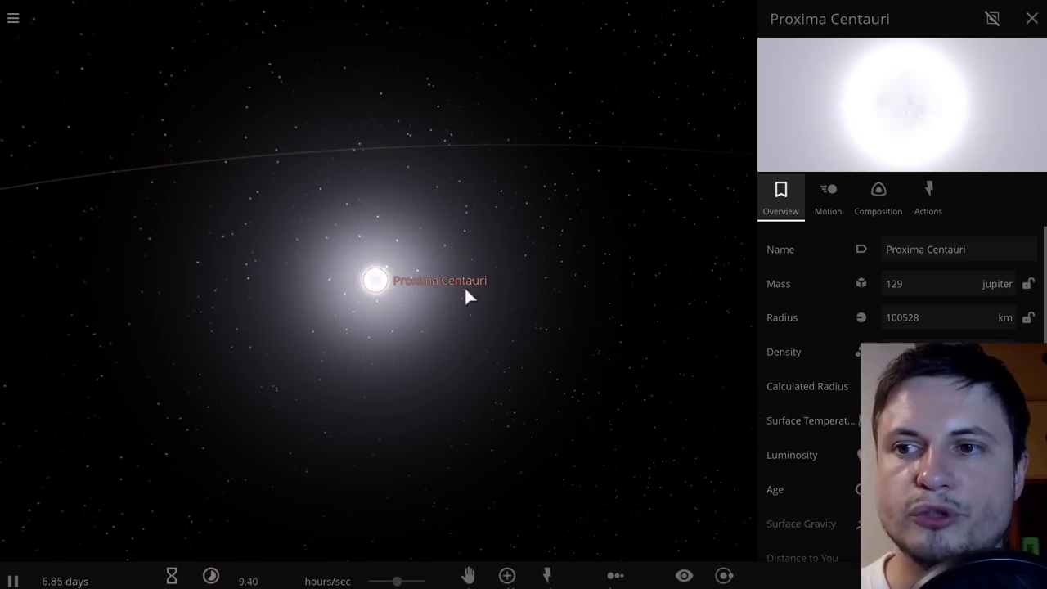
Close Proxima Centauri's properties and zoom in on the white-glowing star.
scroll(456, 301, "up", 5)
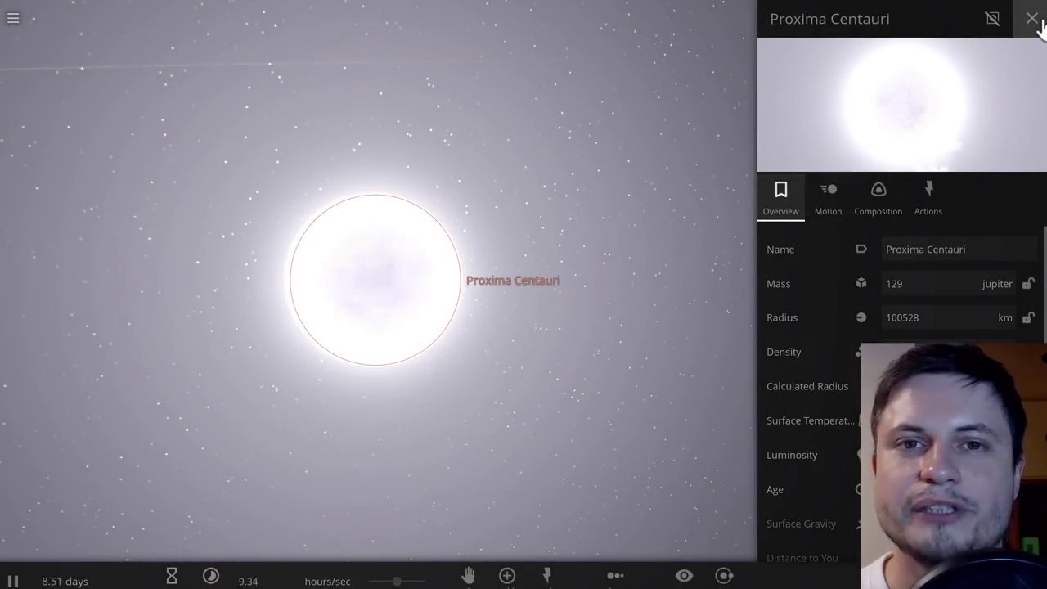
left_click(1036, 21)
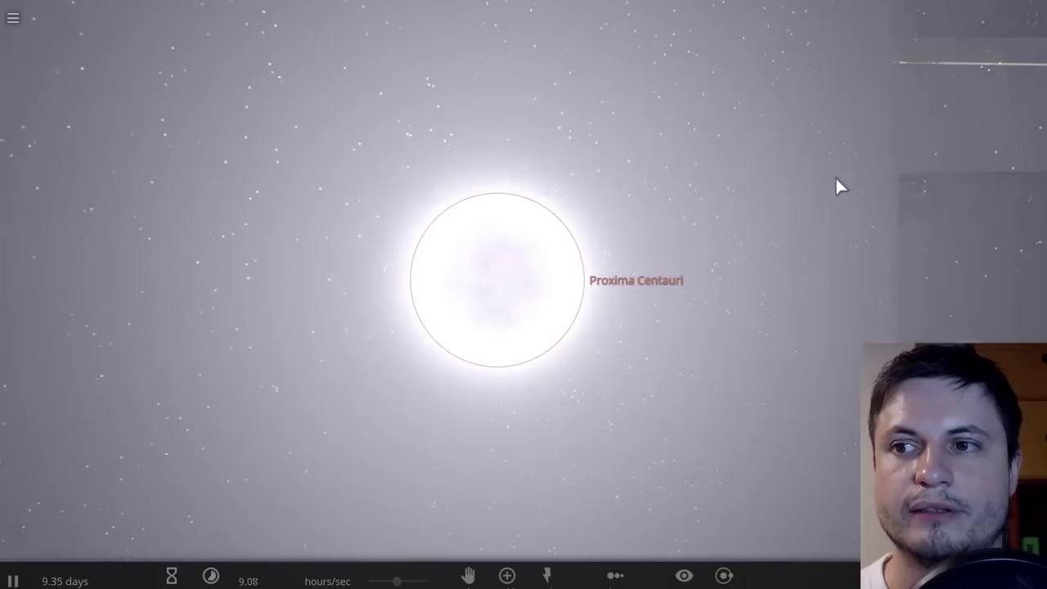
scroll(778, 199, "up", 3)
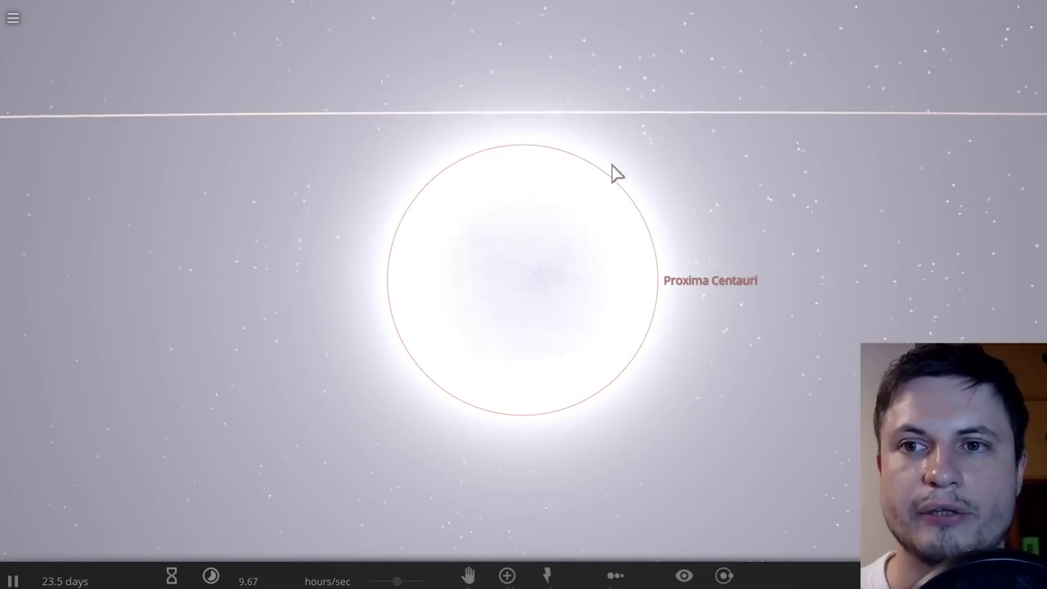
Examine Proxima b's half-lit surface up close, then fly back to Proxima Centauri.
scroll(561, 177, "down", 5)
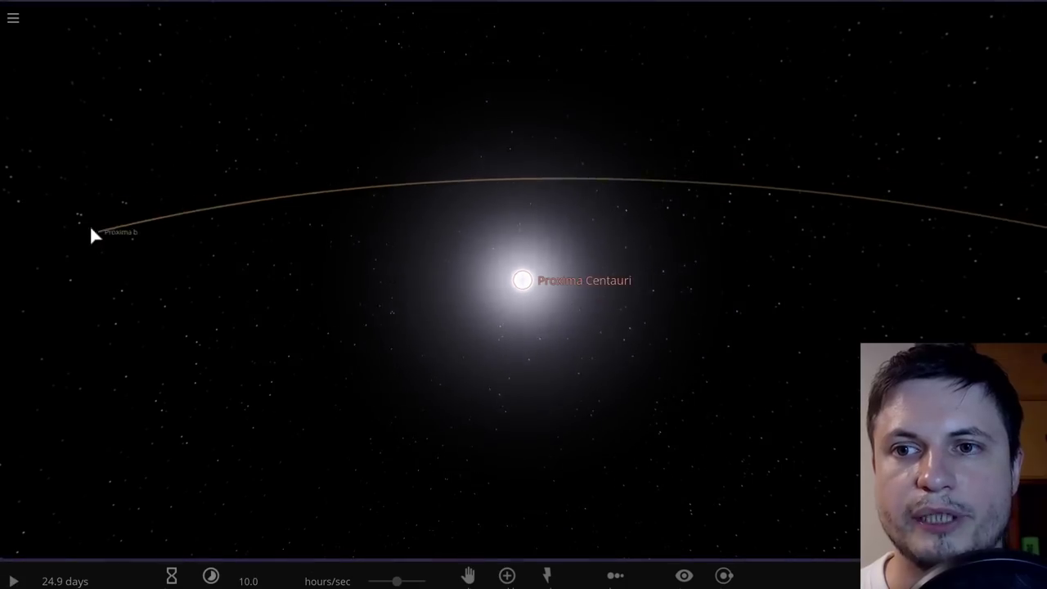
double_click(91, 231)
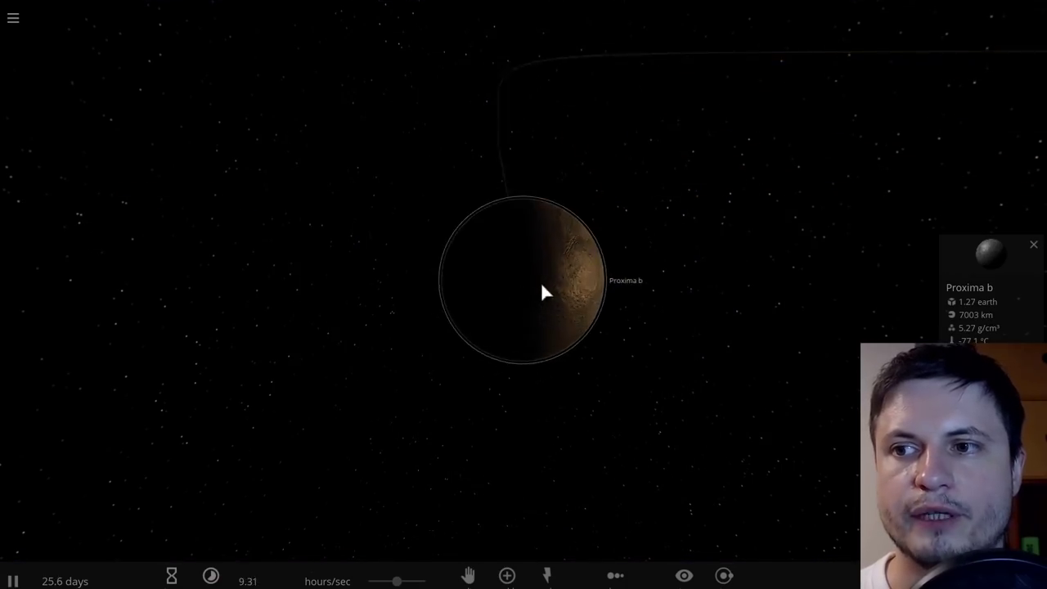
scroll(483, 270, "up", 5)
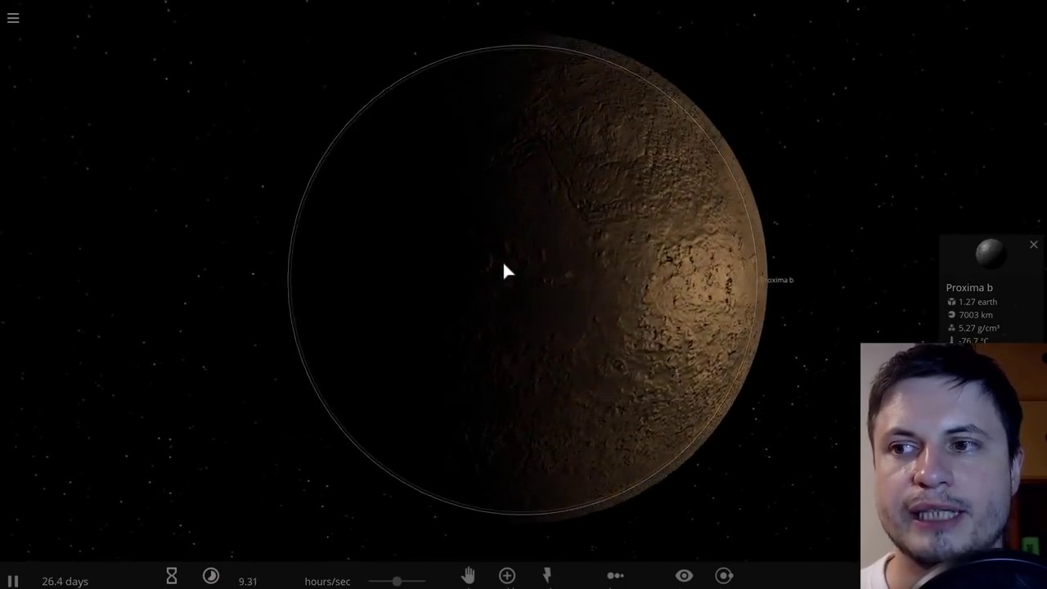
scroll(461, 261, "down", 2)
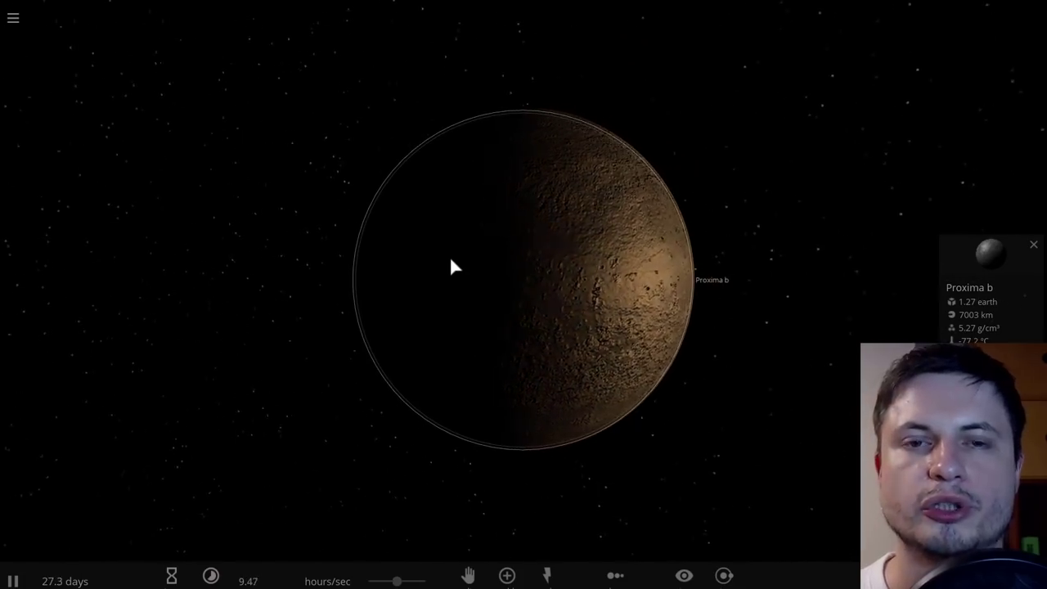
scroll(494, 271, "down", 3)
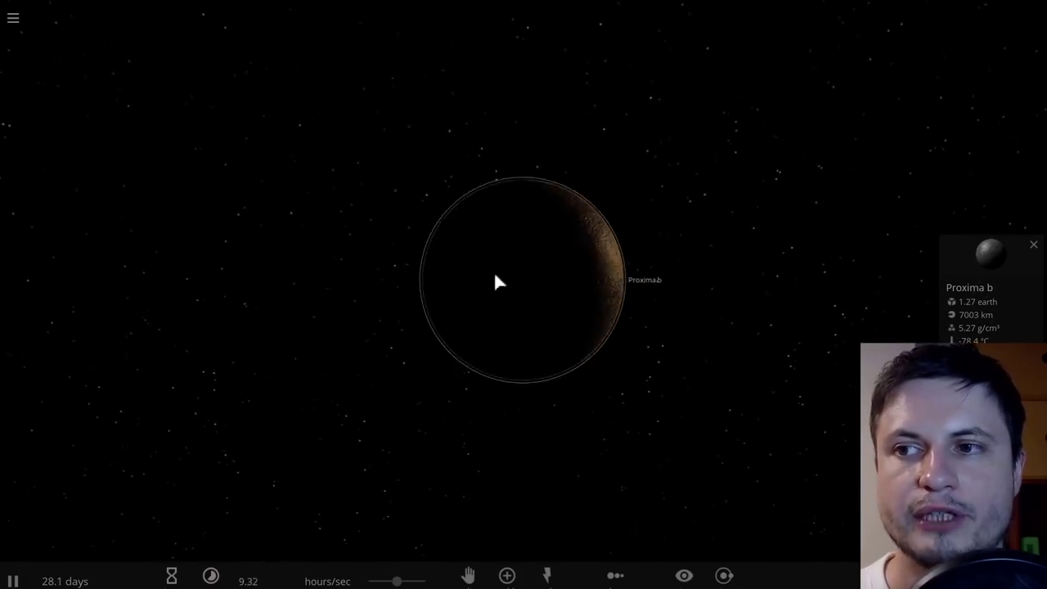
left_click_drag(530, 262, 348, 188)
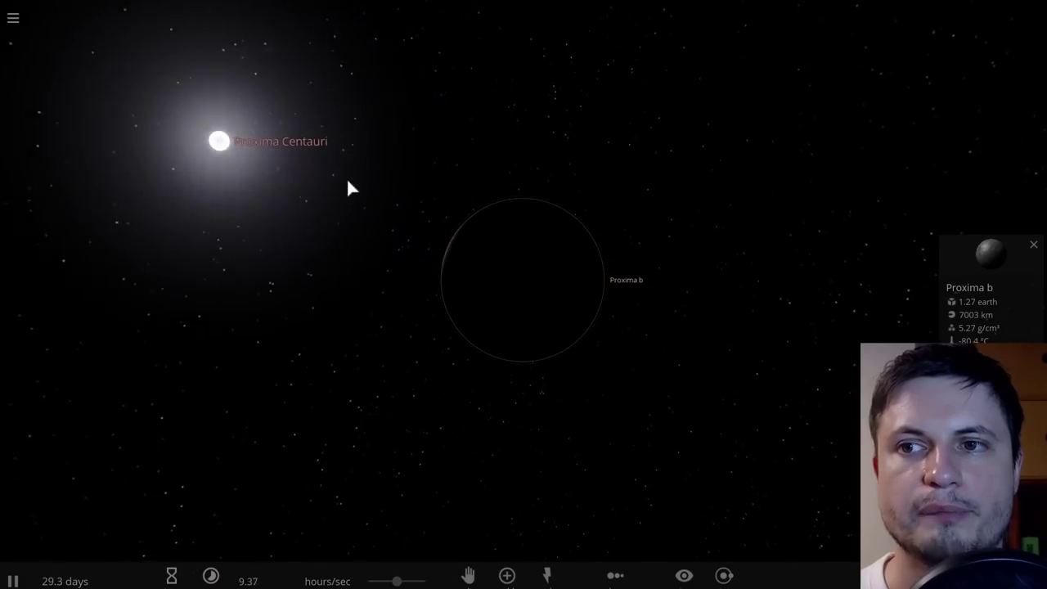
double_click(306, 188)
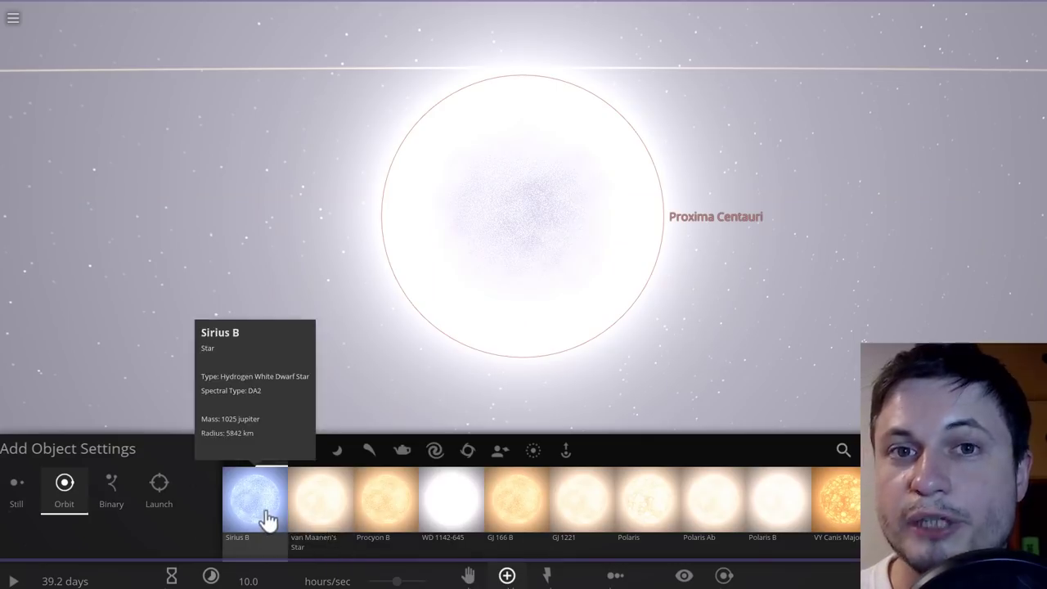
Cancel the Sirius B placement and set Proxima Centauri's radius to 5000 km.
left_click(268, 519)
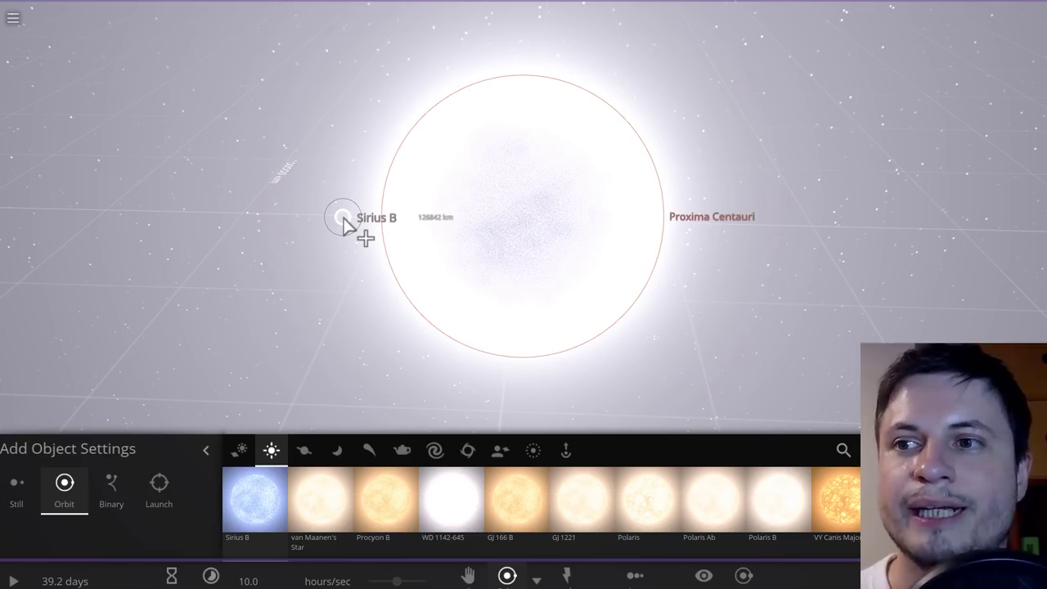
left_click(344, 221)
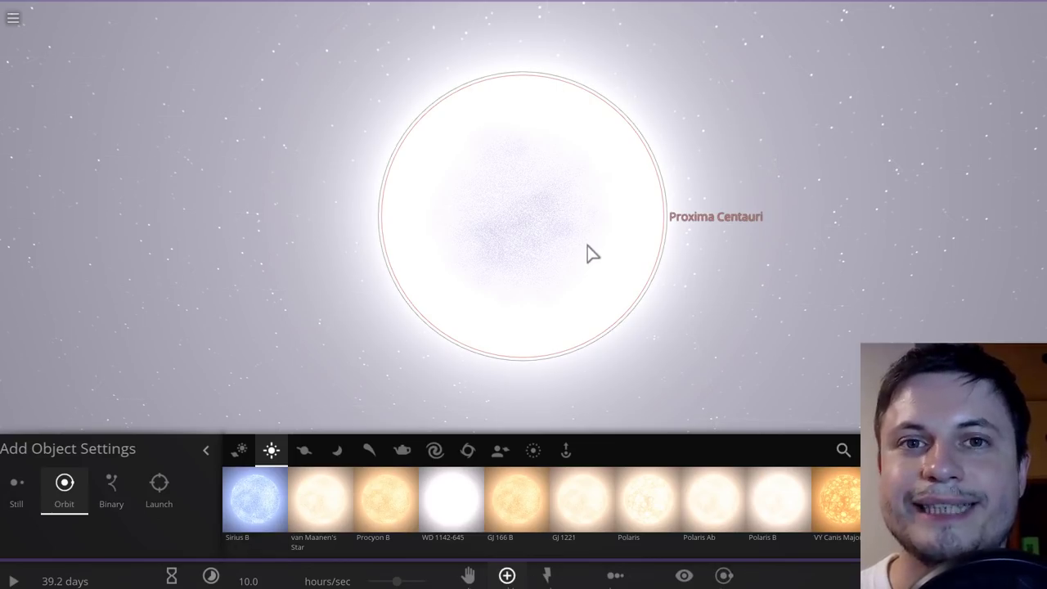
right_click(979, 262)
left_click(954, 287)
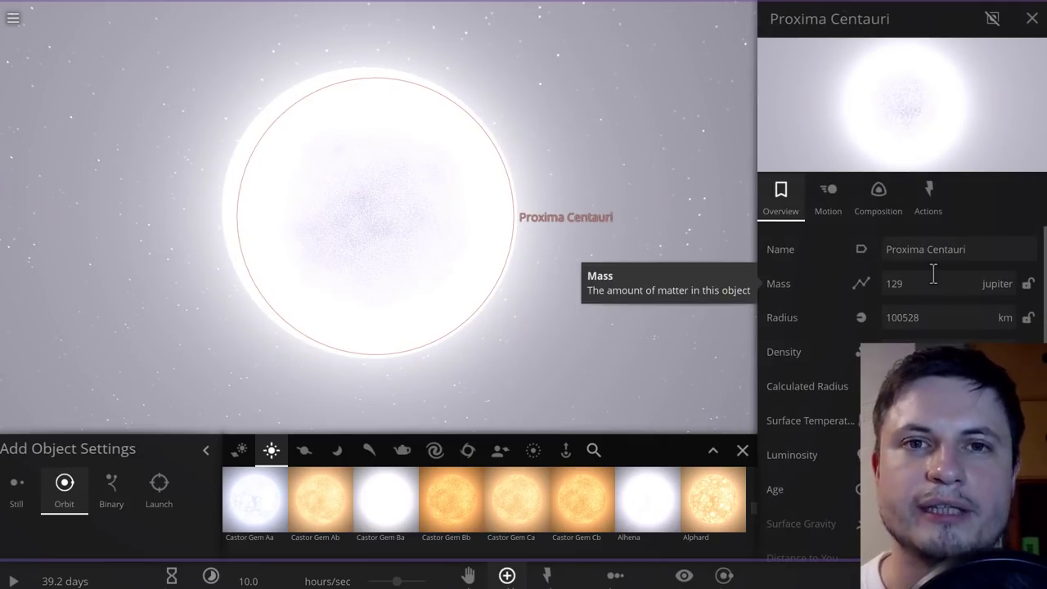
left_click(950, 320)
type("5")
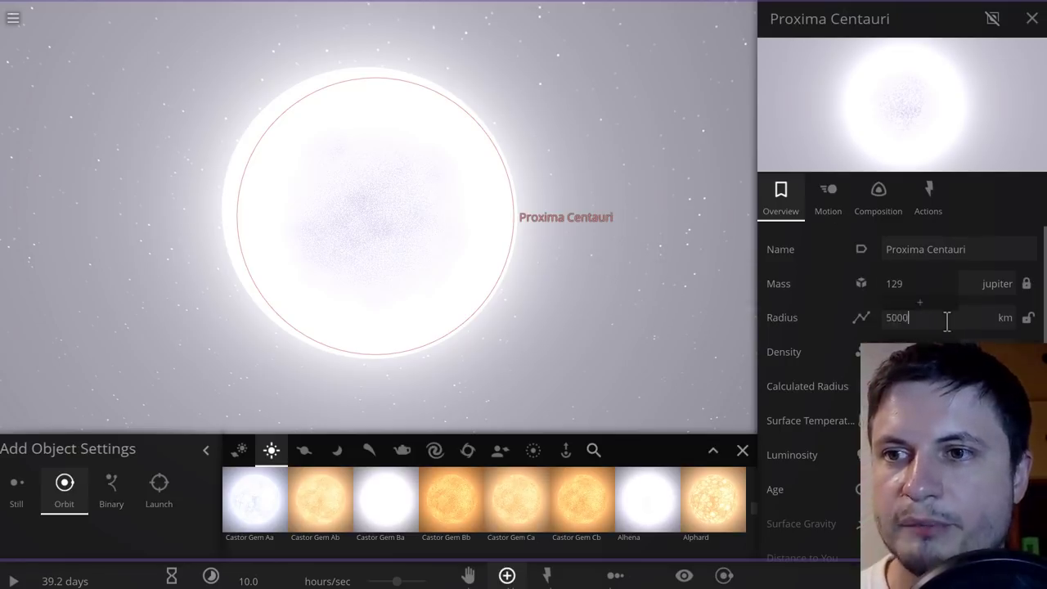
type("000")
key("Return")
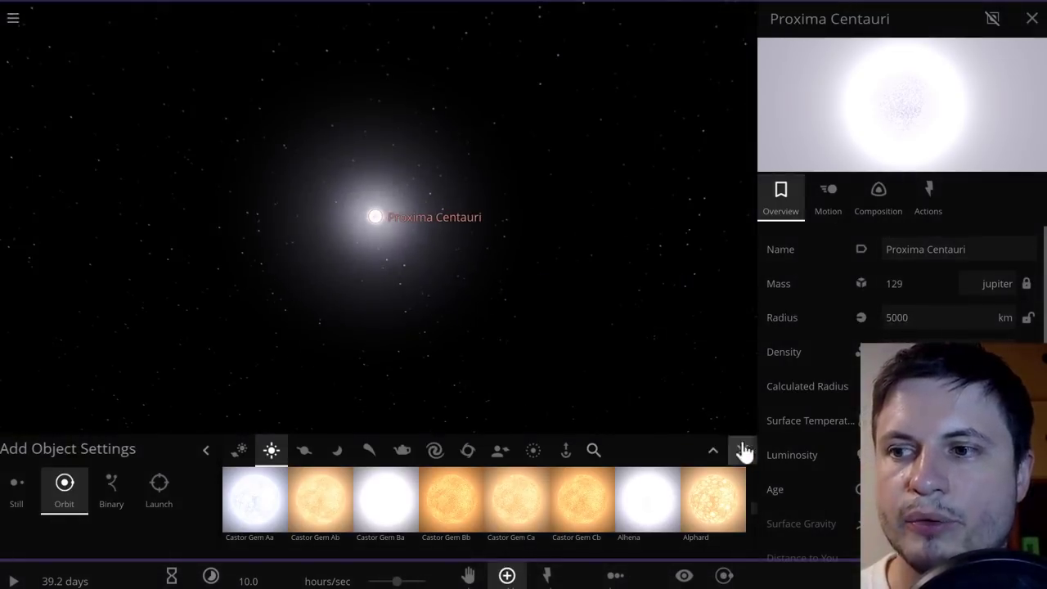
Collapse the add-object panel and zoom in on the new white dwarf.
left_click(745, 453)
scroll(455, 373, "up", 5)
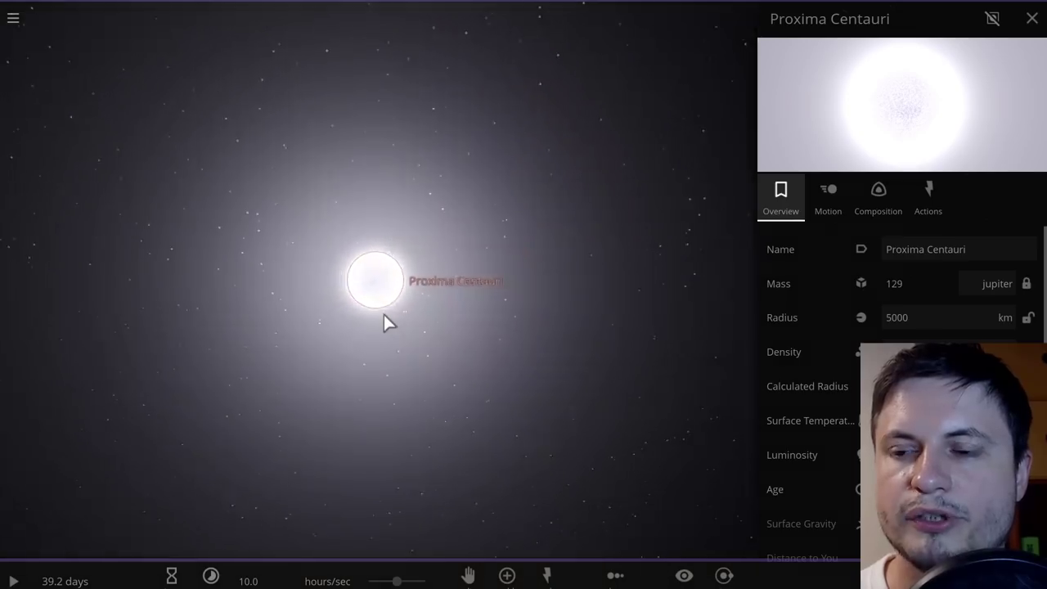
scroll(383, 315, "up", 3)
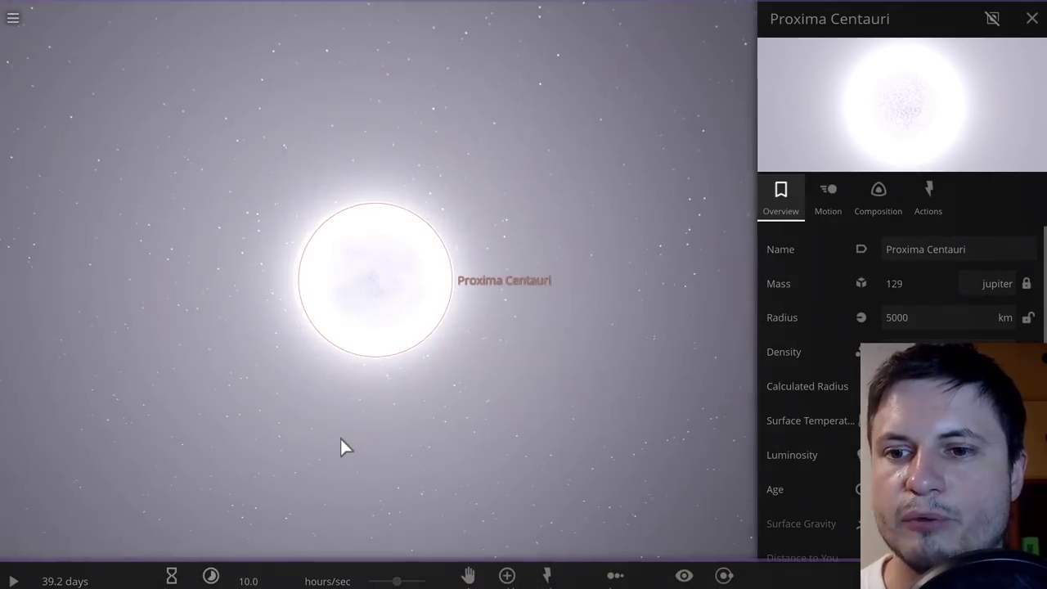
Resume the simulation and slow its speed down.
key("space")
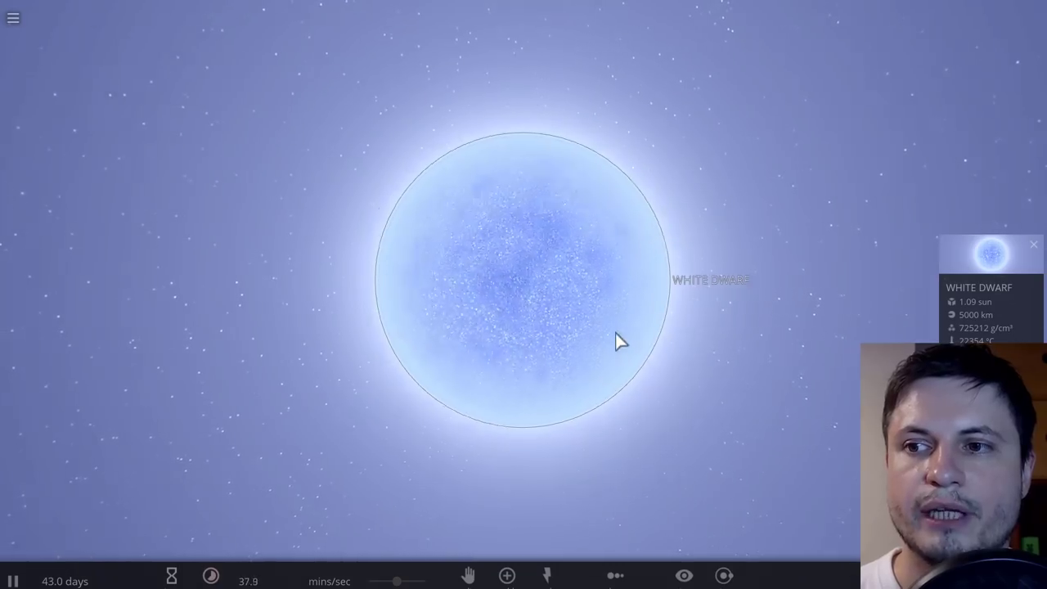
scroll(617, 341, "down", 3)
left_click_drag(398, 580, 381, 581)
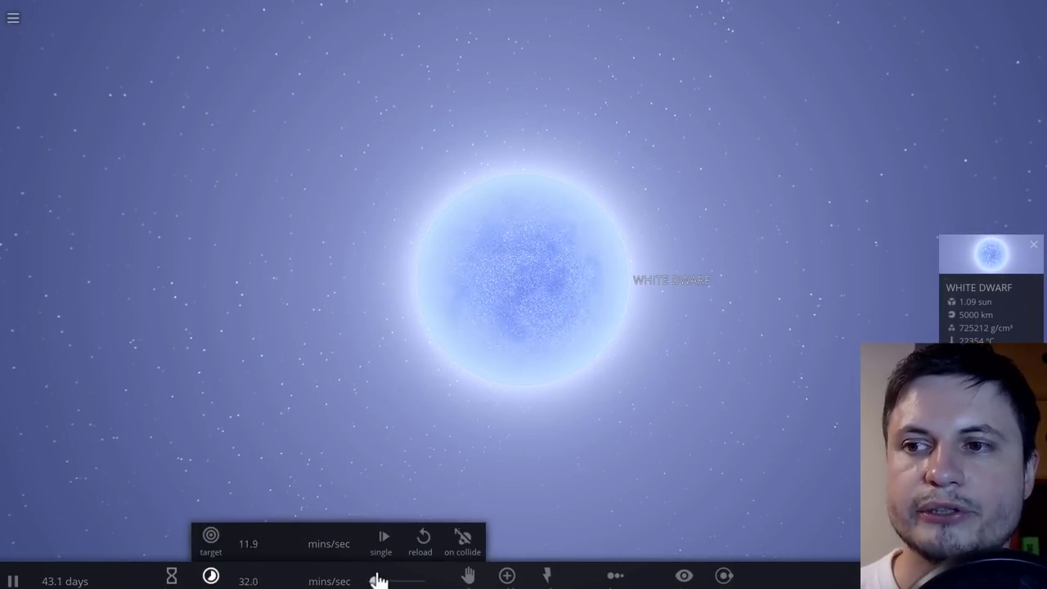
scroll(496, 341, "up", 3)
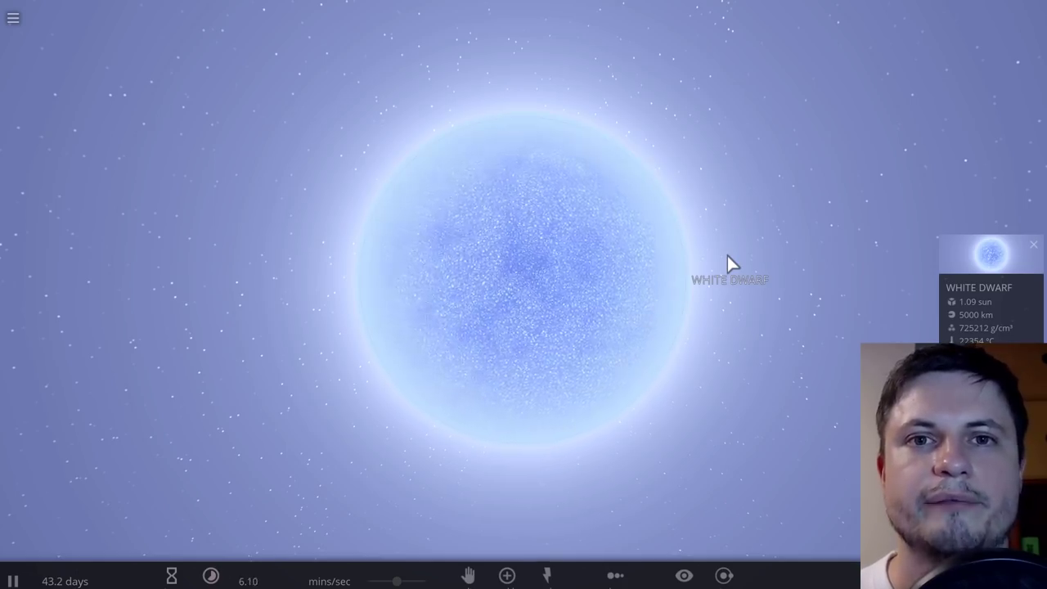
Turn off Calculated Radius and cool the white dwarf to 613 K until dark.
left_click(916, 420)
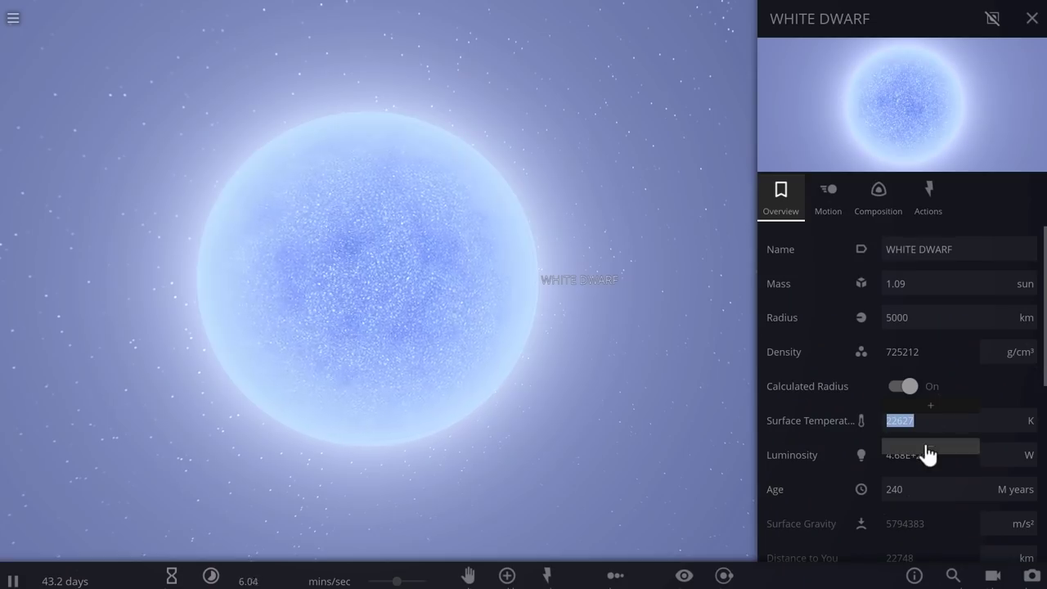
left_click_drag(929, 454, 928, 453)
left_click_drag(915, 415, 906, 386)
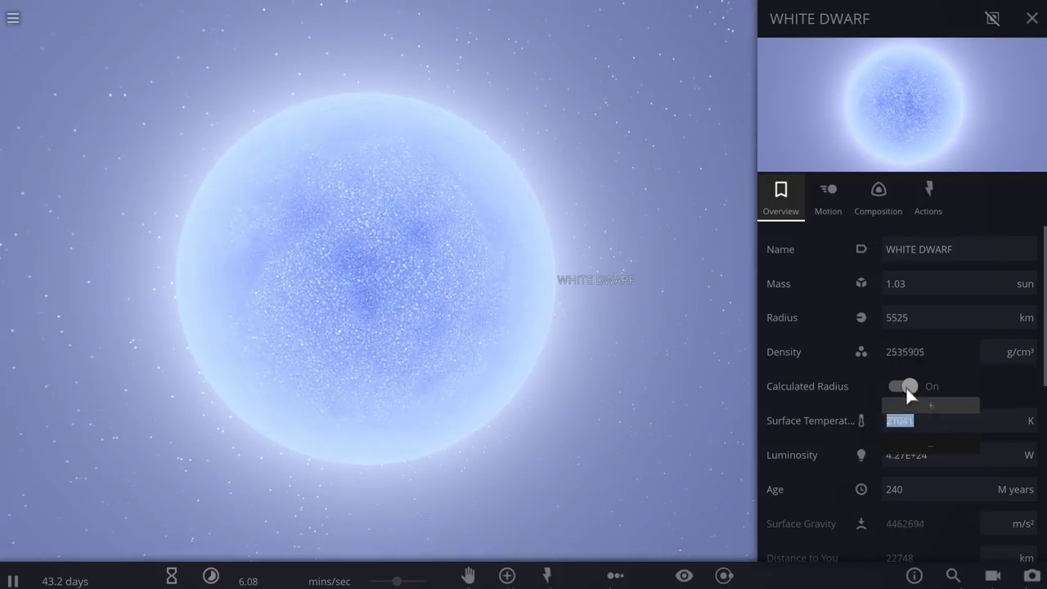
left_click(905, 386)
left_click(921, 423)
mouse_move(922, 453)
left_mouse_down()
mouse_move(933, 481)
mouse_move(932, 458)
left_mouse_up()
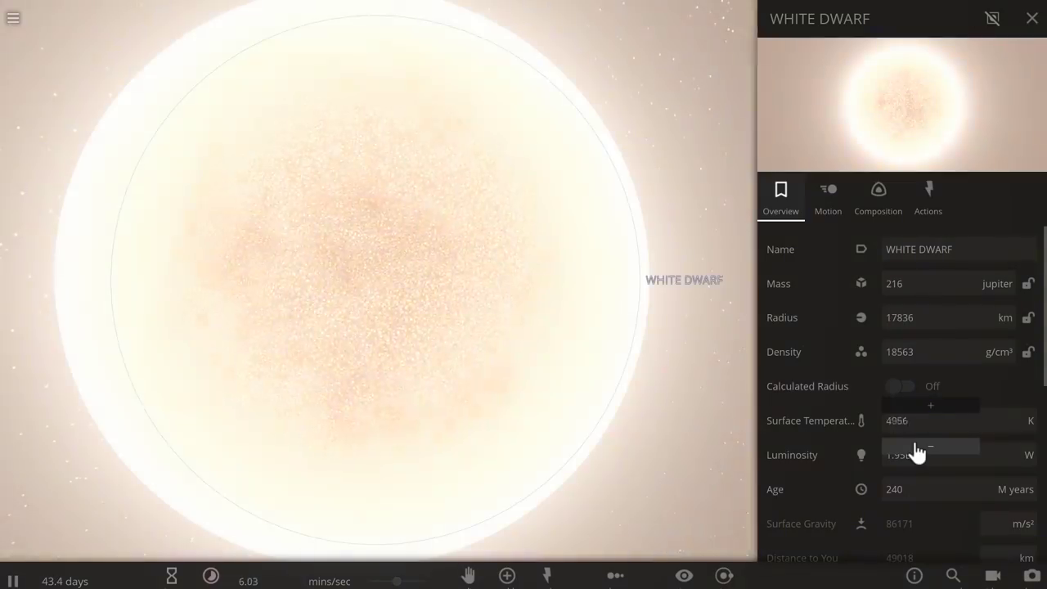
left_click_drag(916, 454, 916, 454)
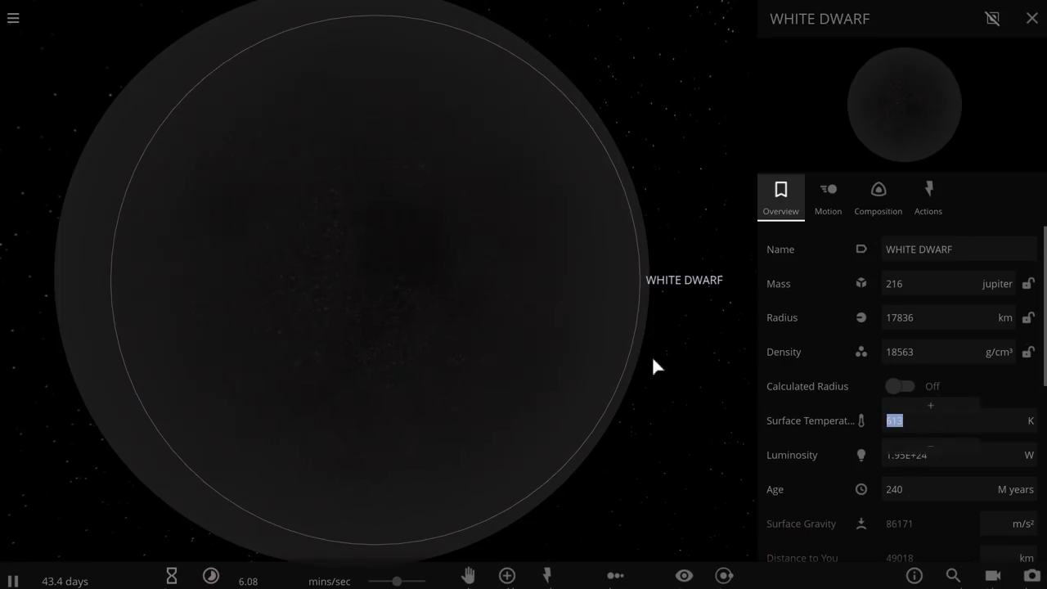
Leave the temperature field, open and close the speed settings, and zoom out from BLACK DWARF.
left_click(903, 253)
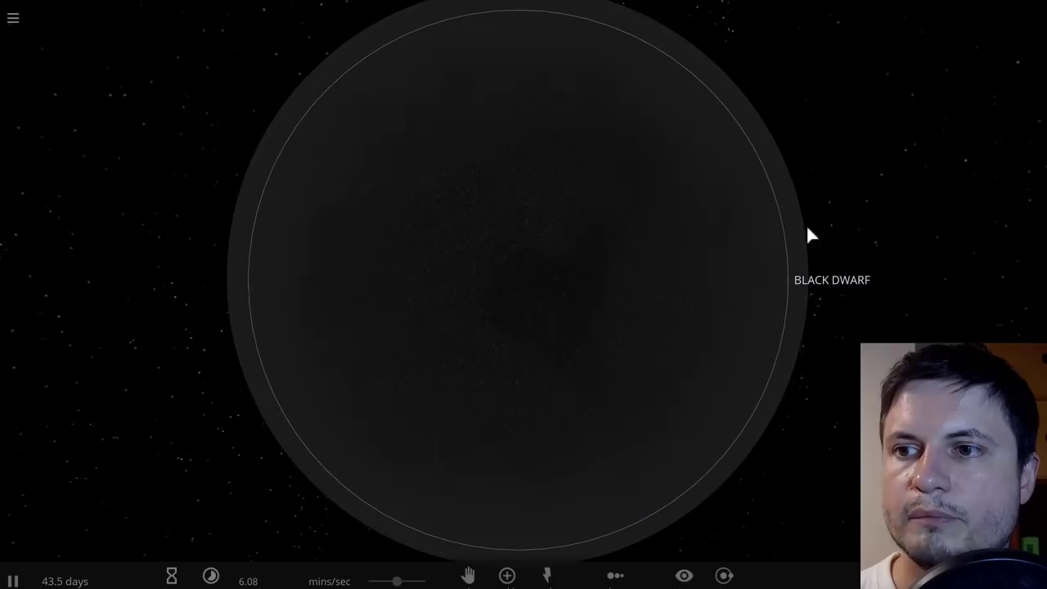
left_click(211, 576)
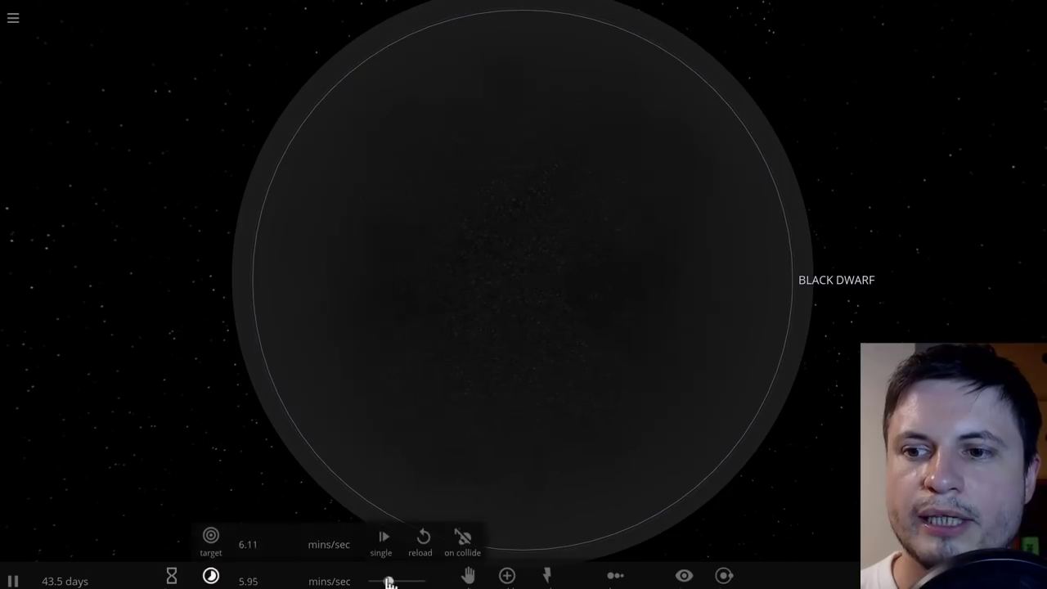
left_click(565, 428)
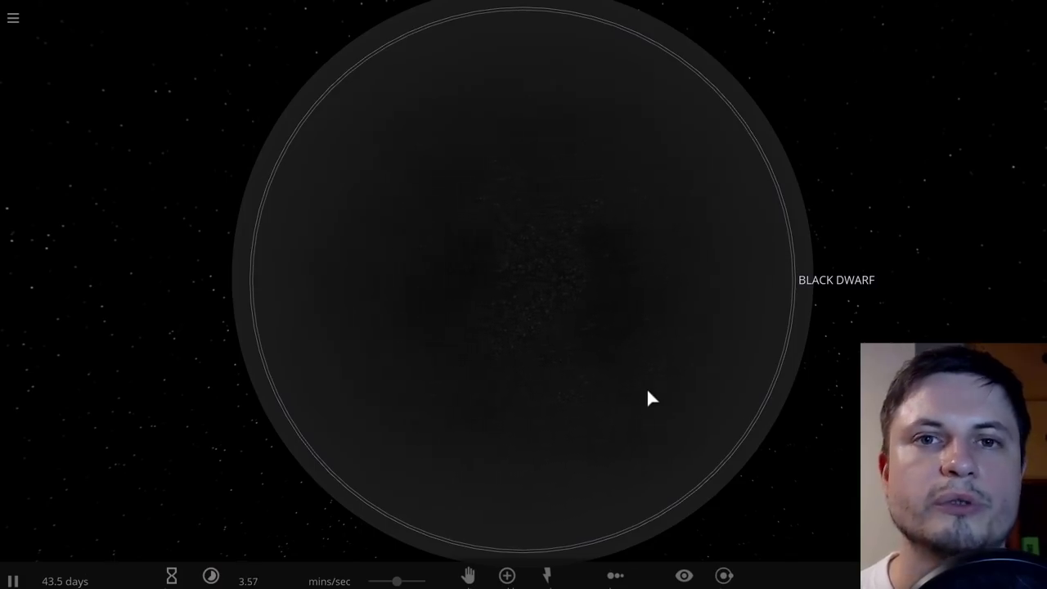
scroll(600, 334, "down", 2)
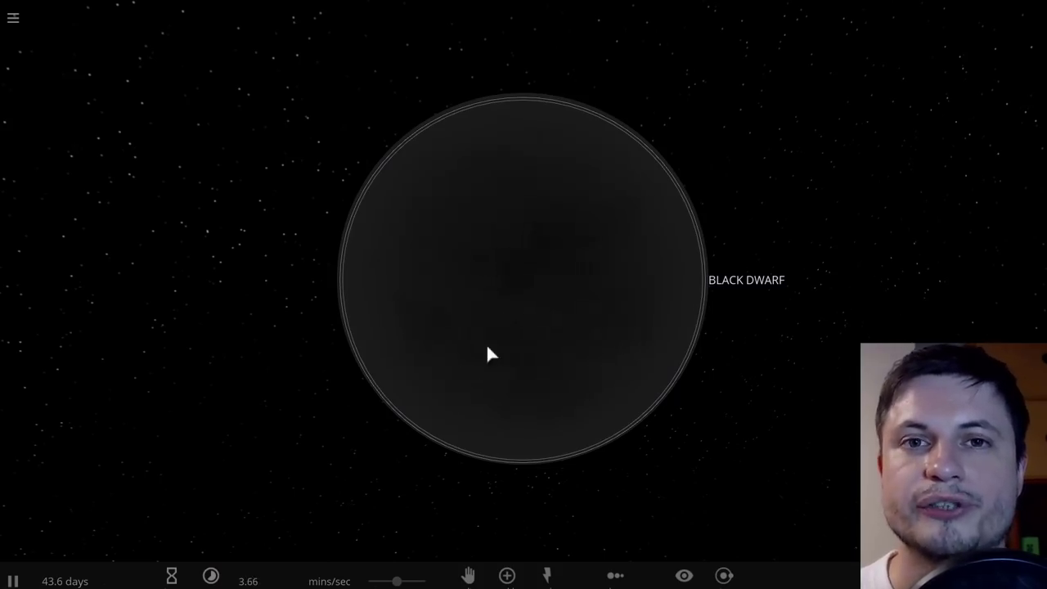
Adjust the black dwarf's surface temperature from 149 K up to about 299 K, then close its properties.
left_click(578, 260)
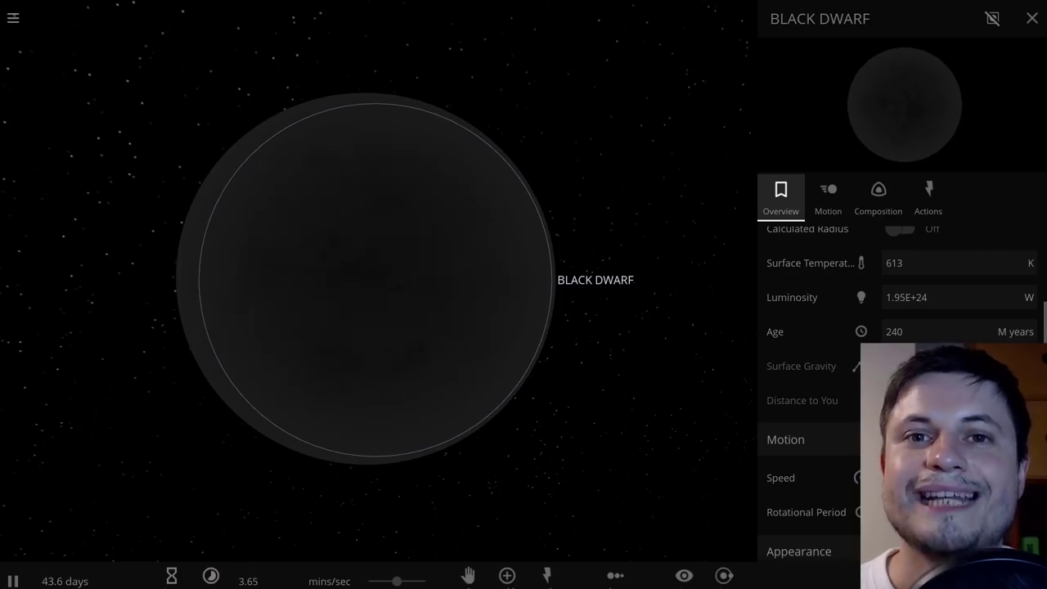
left_click(1033, 19)
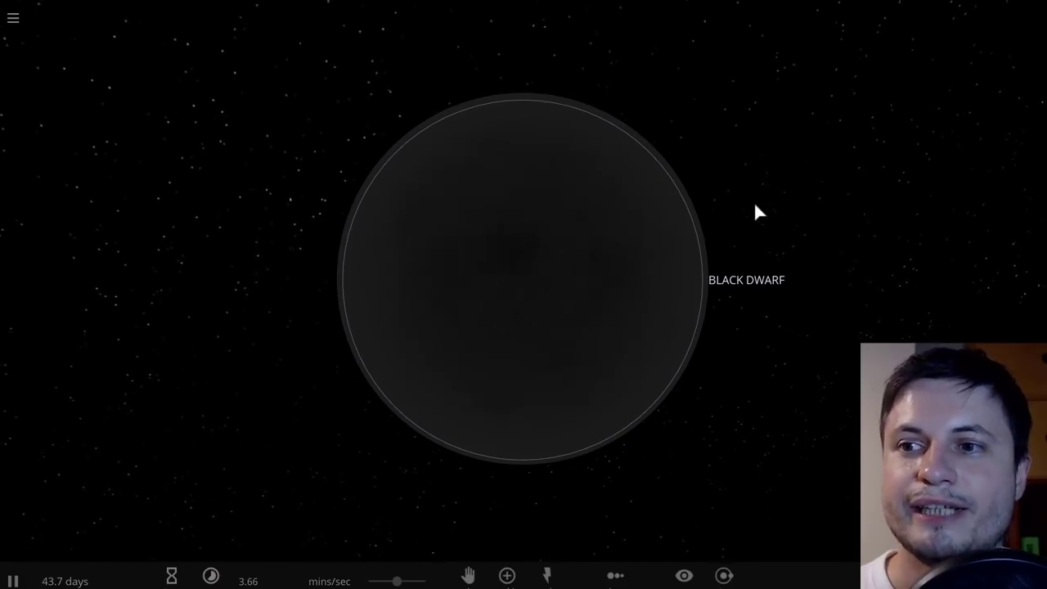
left_click(568, 240)
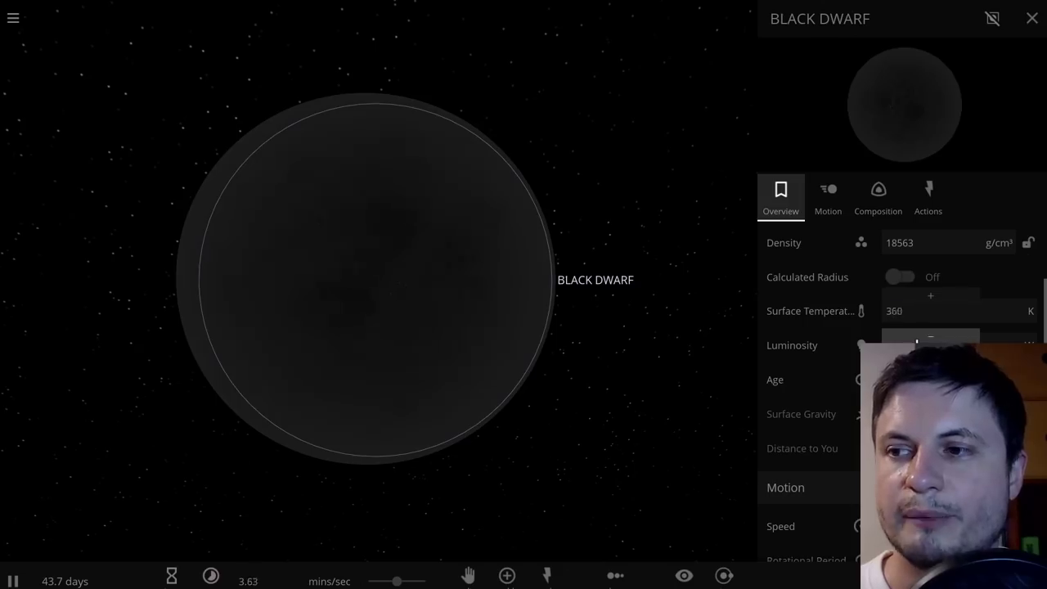
left_click(895, 311)
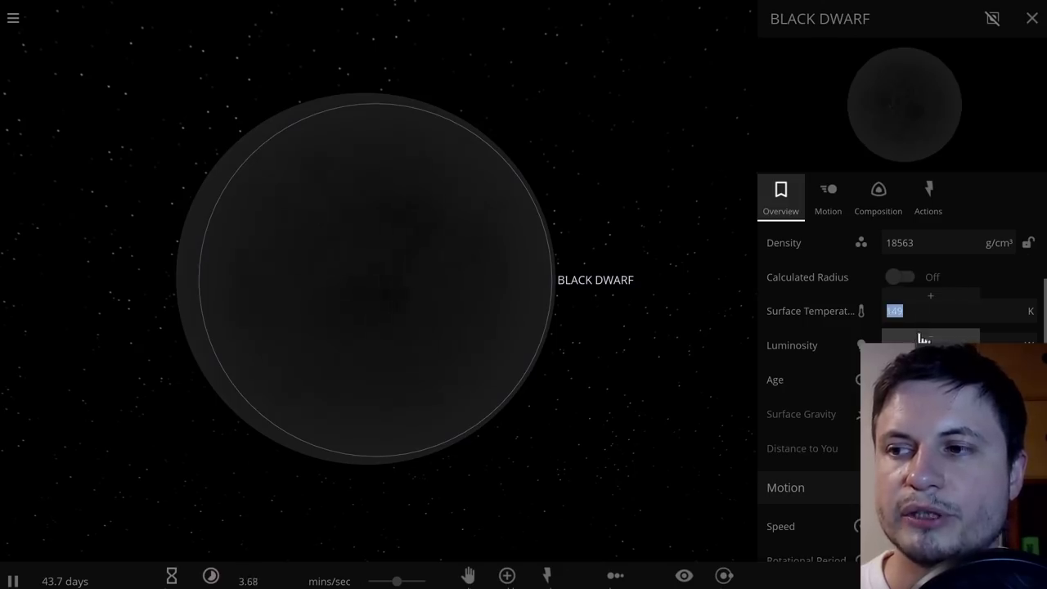
left_click(931, 310)
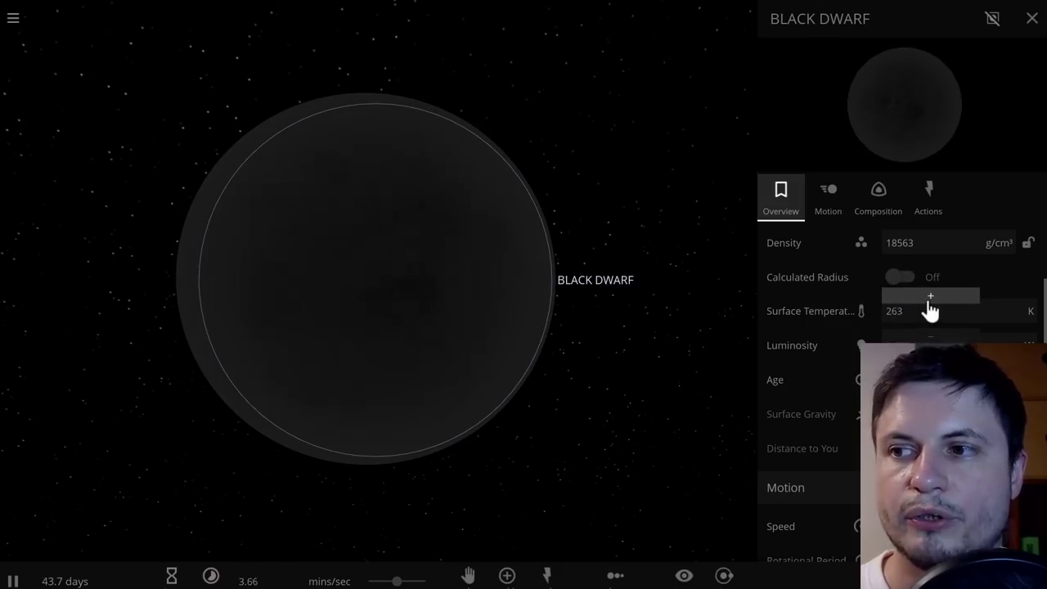
left_click(930, 309)
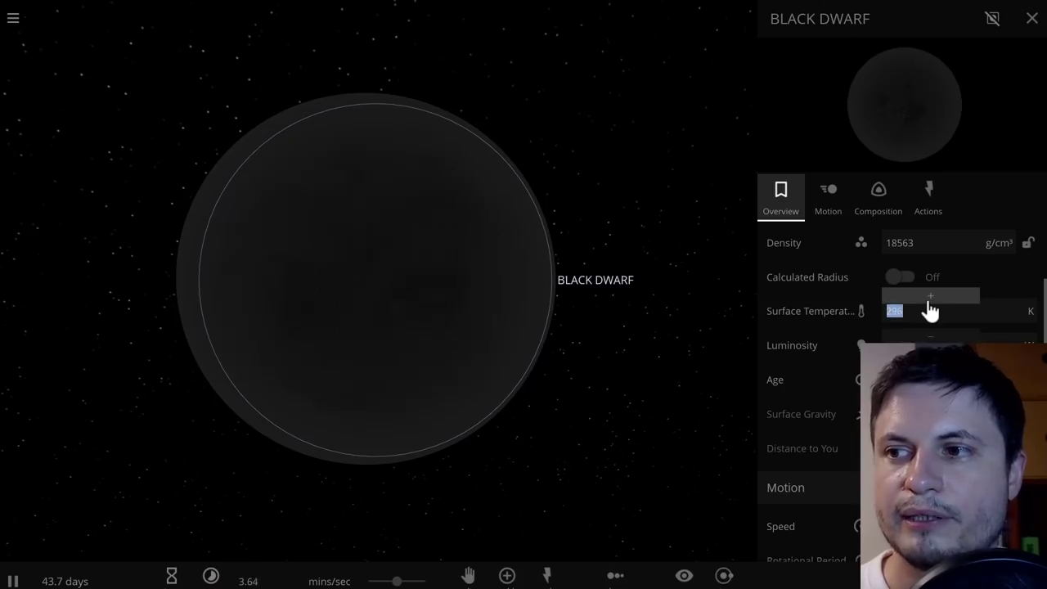
left_click(931, 309)
left_click(1032, 19)
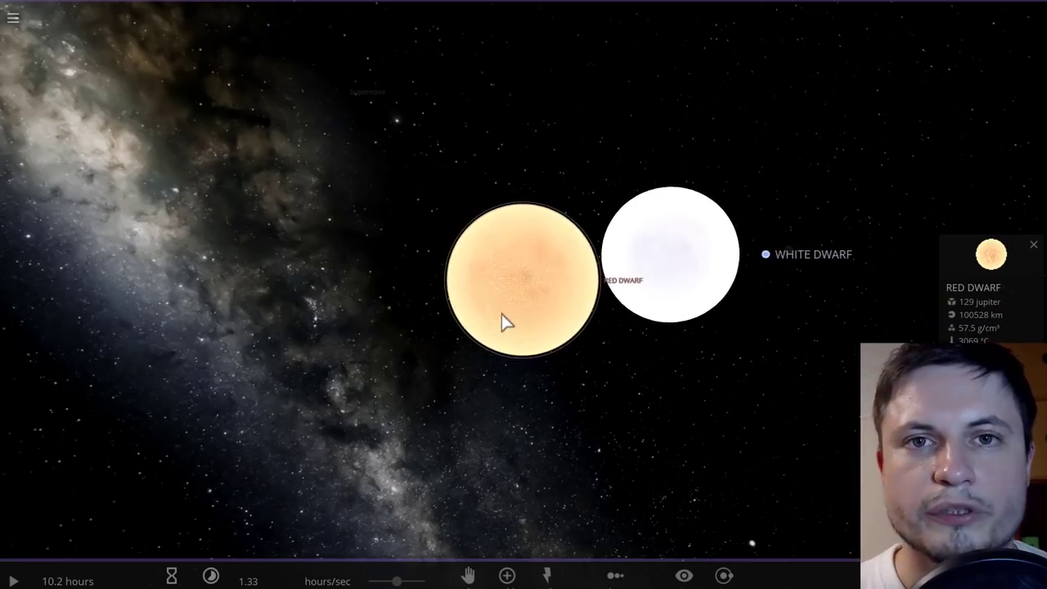
Center the view in turn on the blue, white and black dwarfs.
scroll(504, 321, "up", 5)
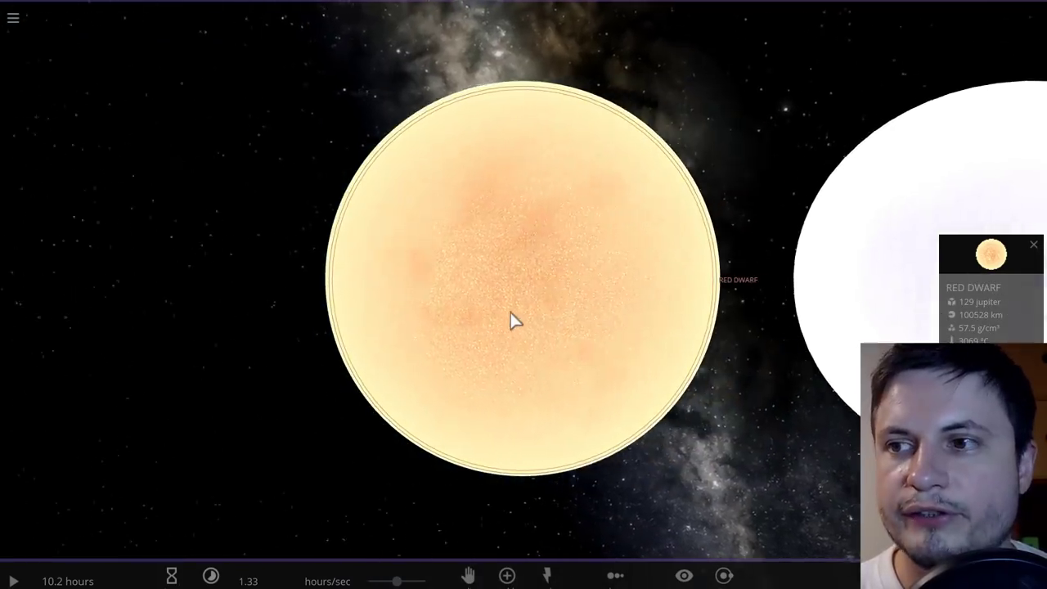
scroll(512, 320, "down", 5)
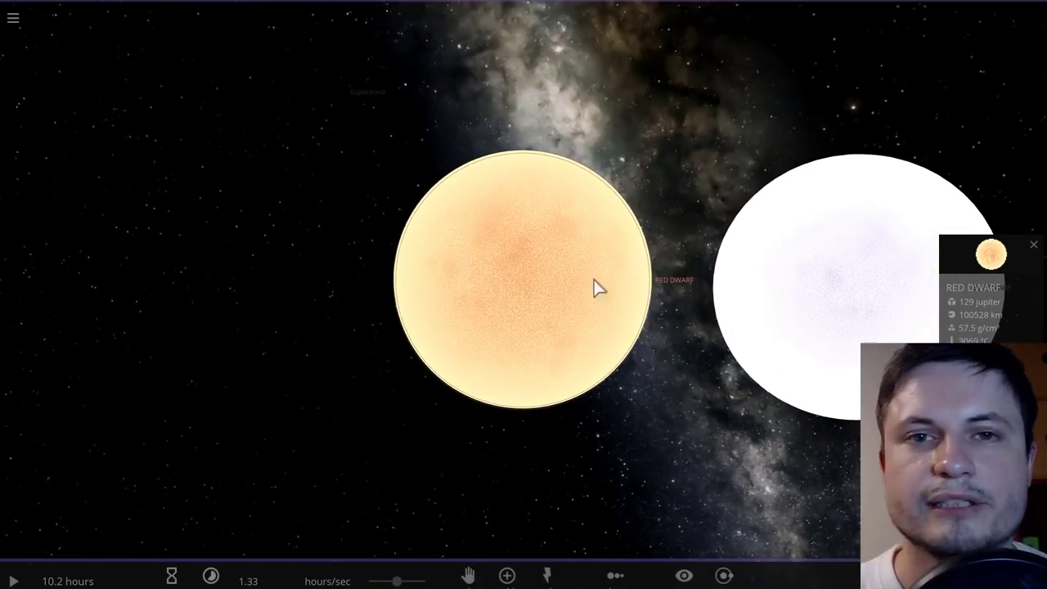
scroll(561, 301, "down", 3)
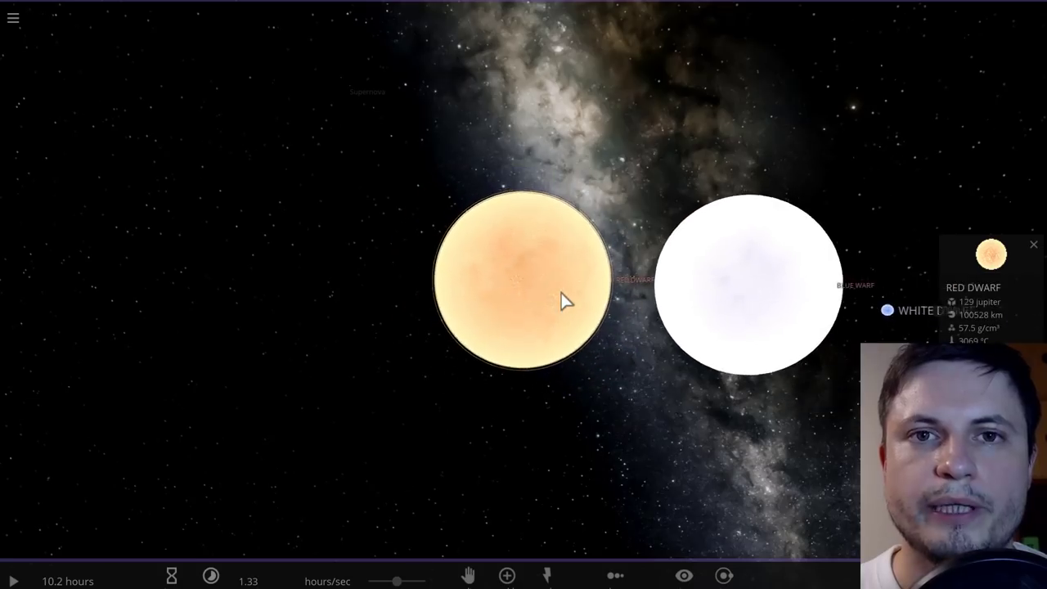
double_click(719, 296)
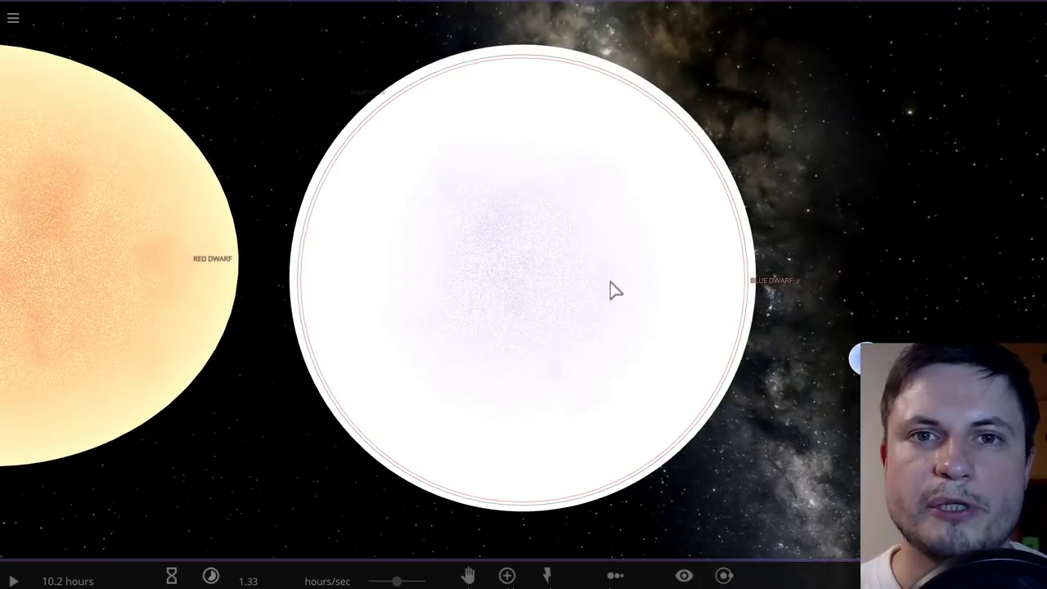
scroll(669, 322, "down", 3)
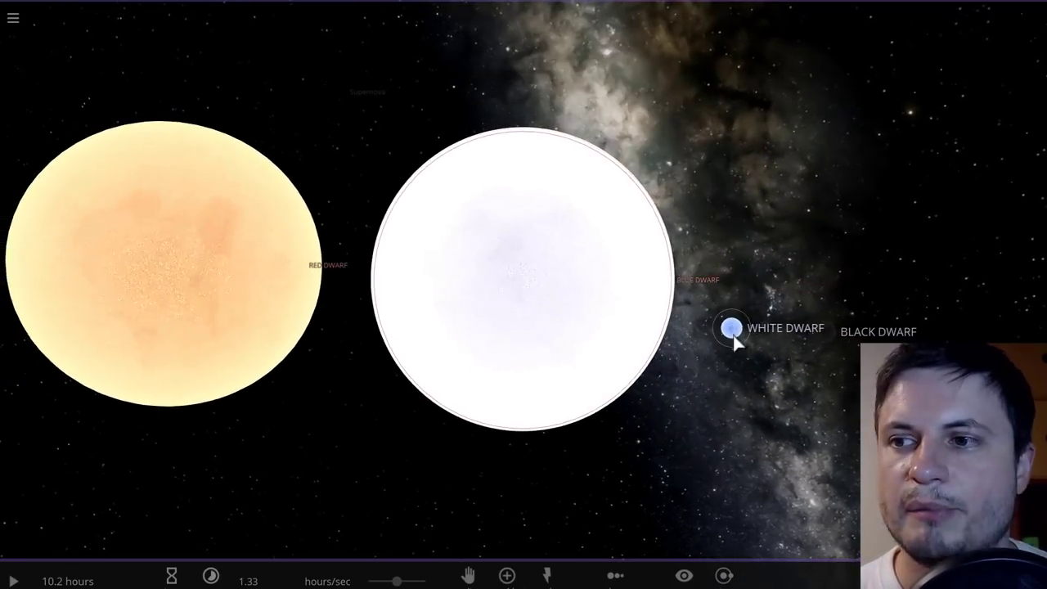
double_click(732, 332)
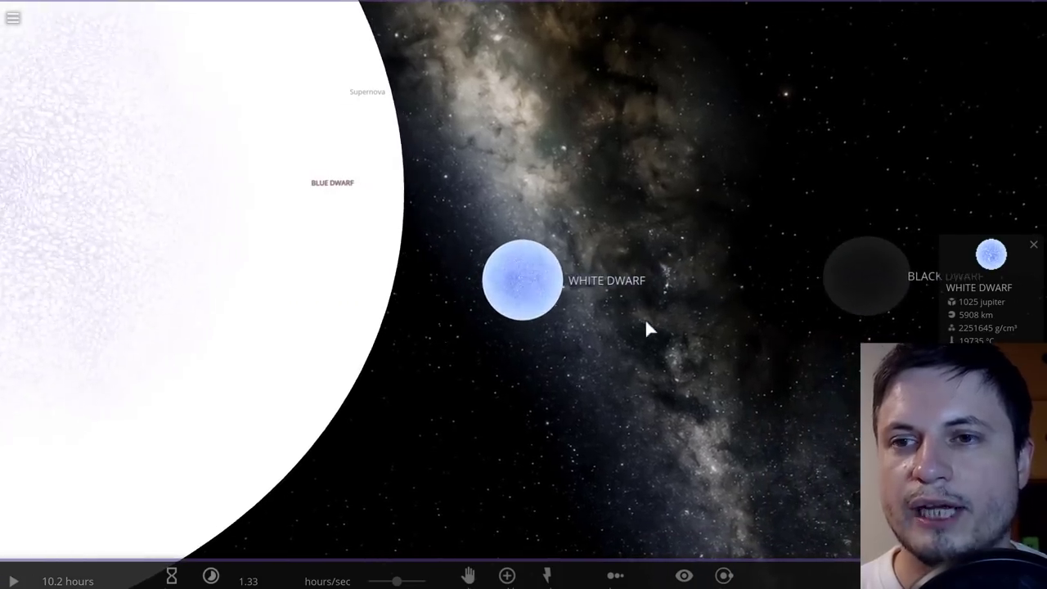
scroll(622, 308, "down", 4)
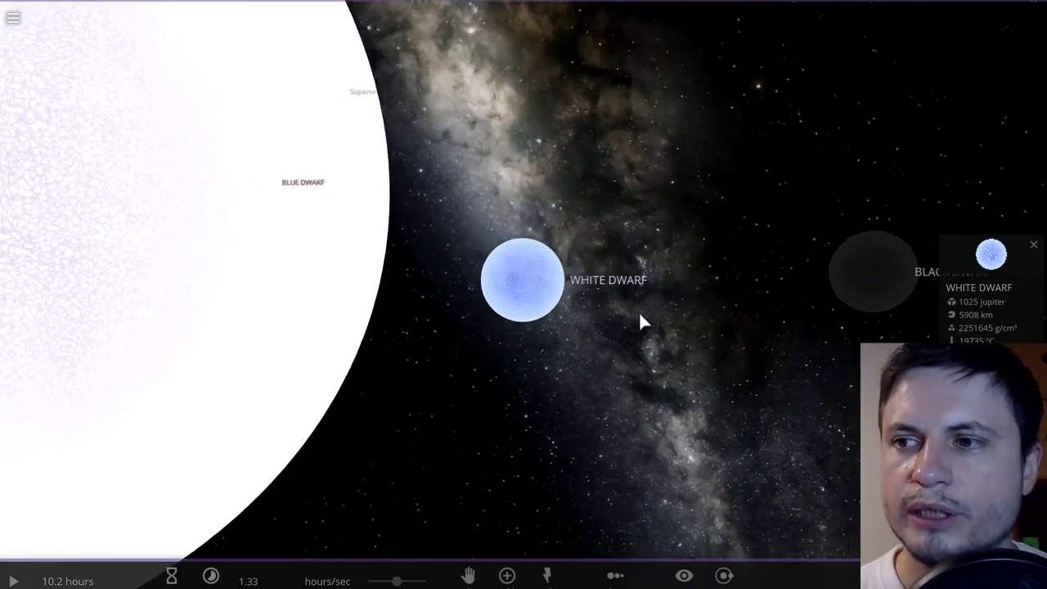
left_click(744, 273)
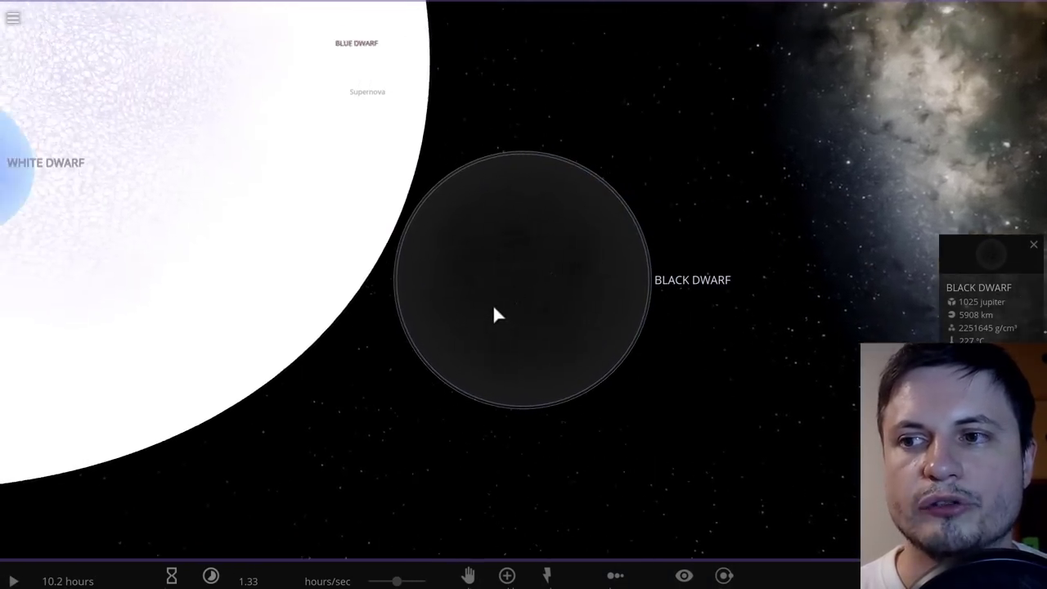
Zoom far out and orbit the camera to frame all four dwarfs together.
scroll(495, 315, "down", 2)
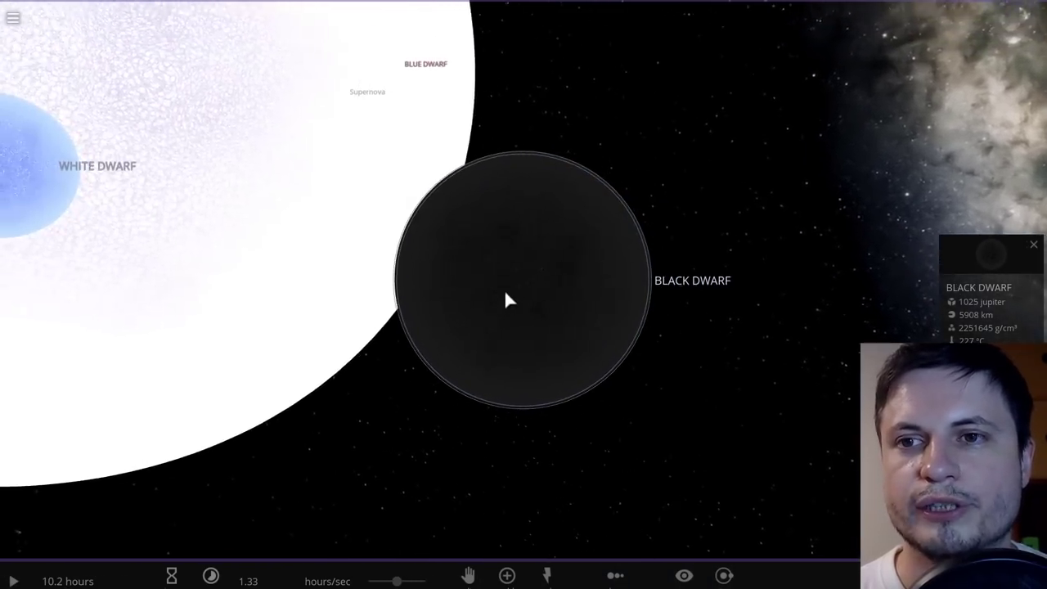
scroll(479, 295, "down", 2)
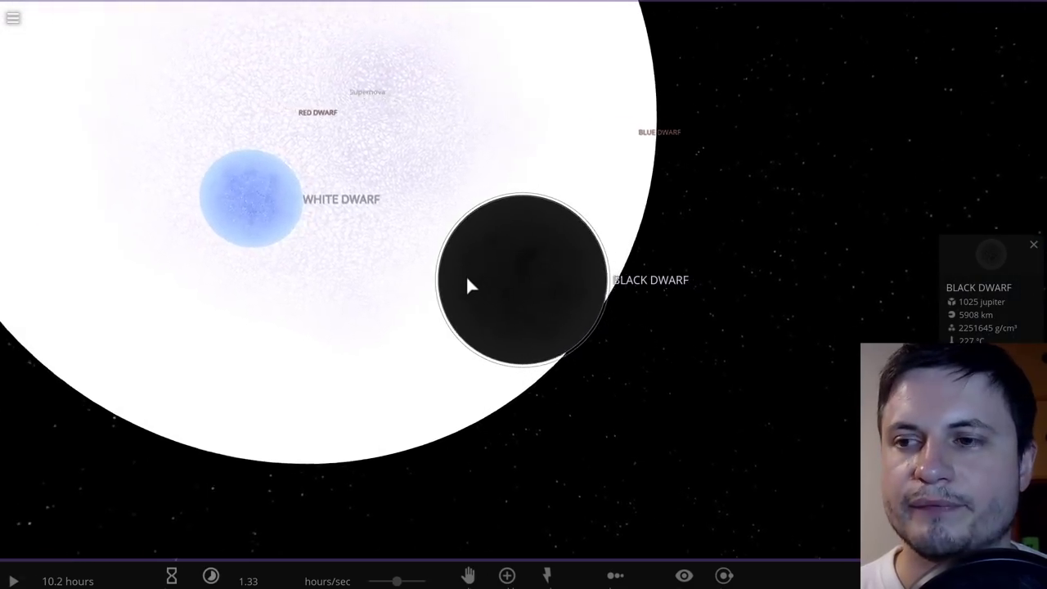
scroll(466, 282, "down", 5)
scroll(425, 295, "down", 3)
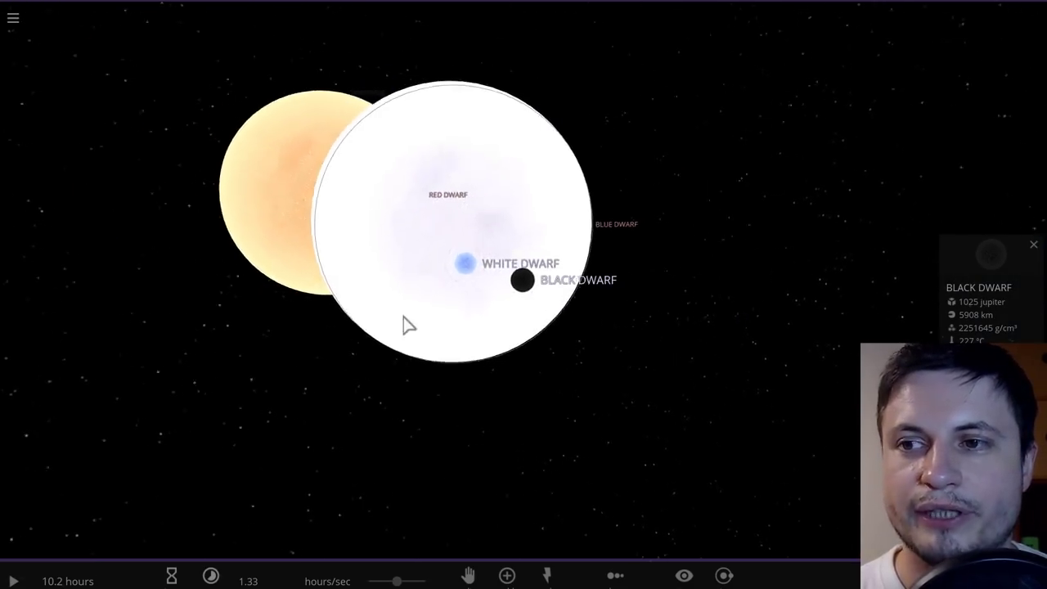
scroll(496, 358, "down", 2)
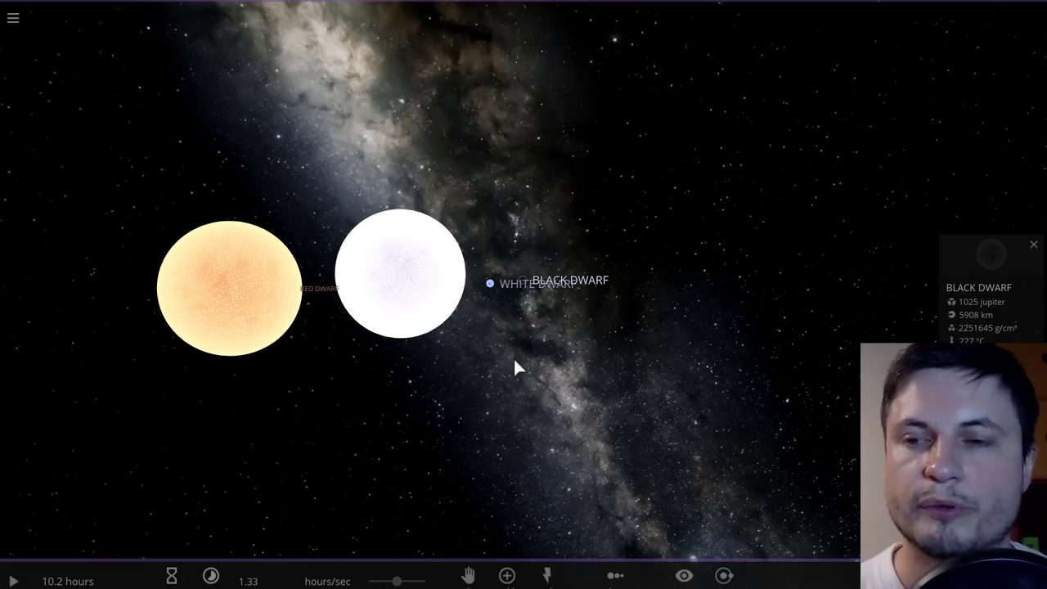
left_click_drag(508, 367, 491, 374)
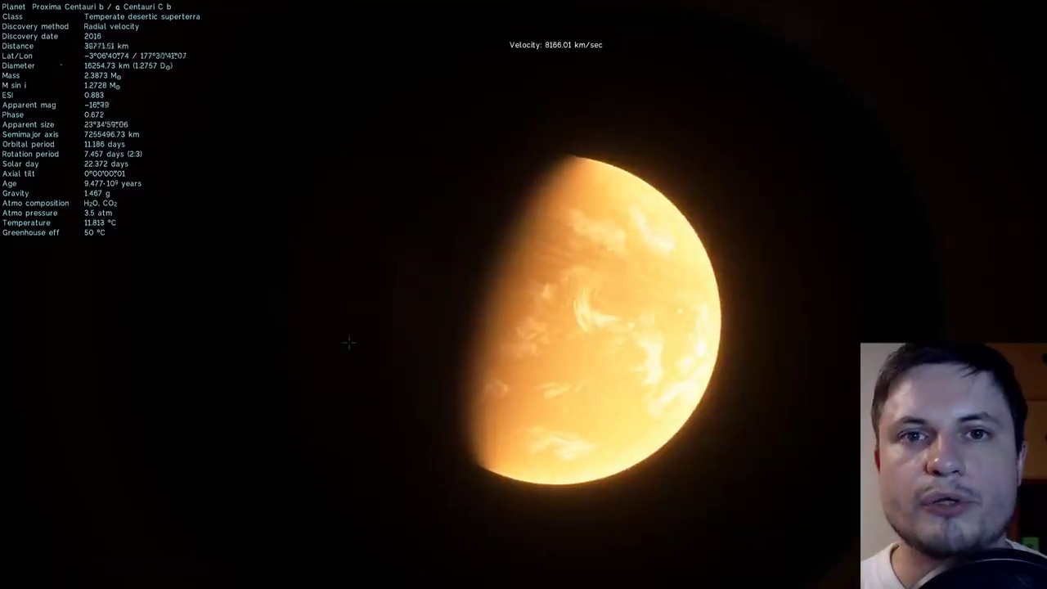
Pull the camera back from Proxima Centauri b to about 100778 km away.
scroll(589, 319, "down", 5)
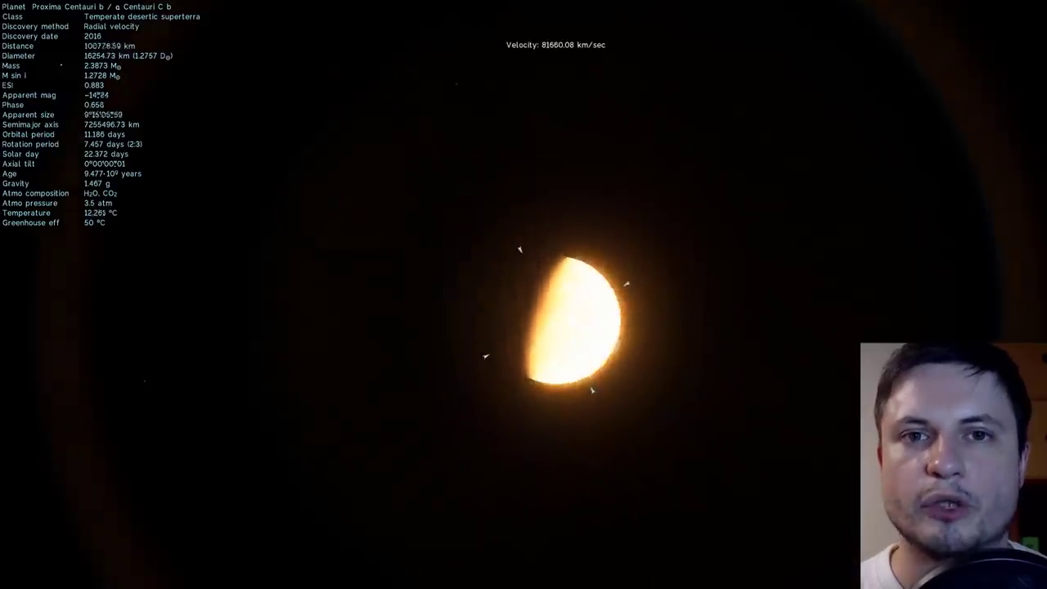